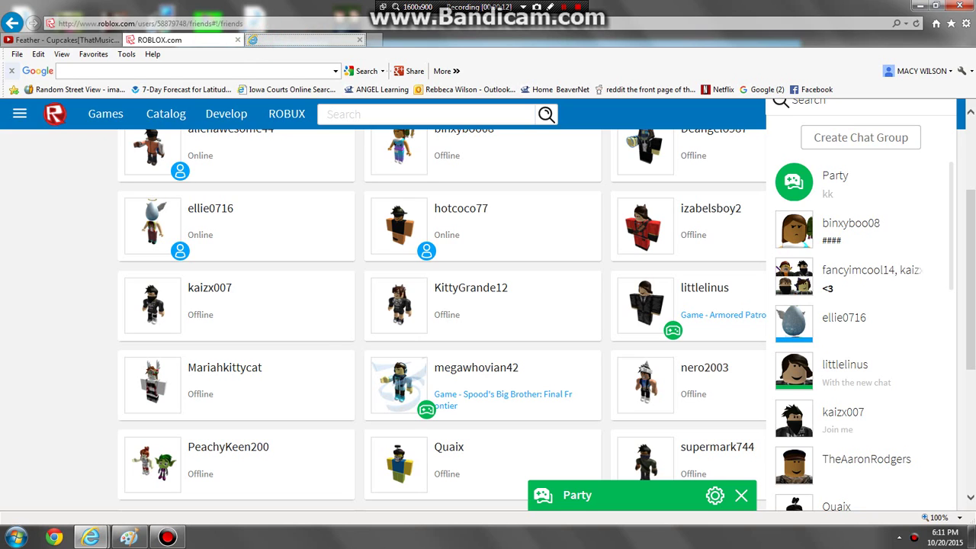
Step: Search the web for "Pinkemena" in a new browser tab
left_click(80, 40)
left_click(277, 40)
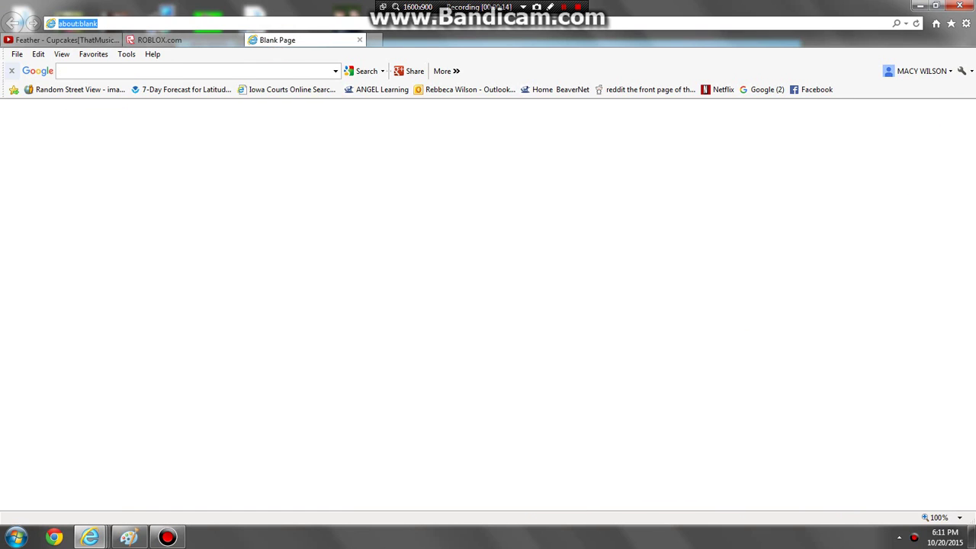
type("Pink")
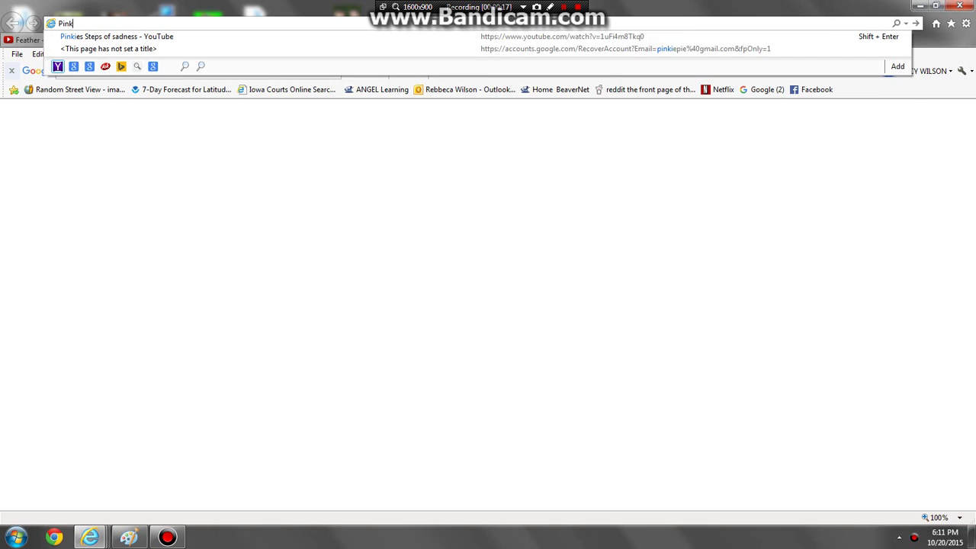
type("emena")
key("Return")
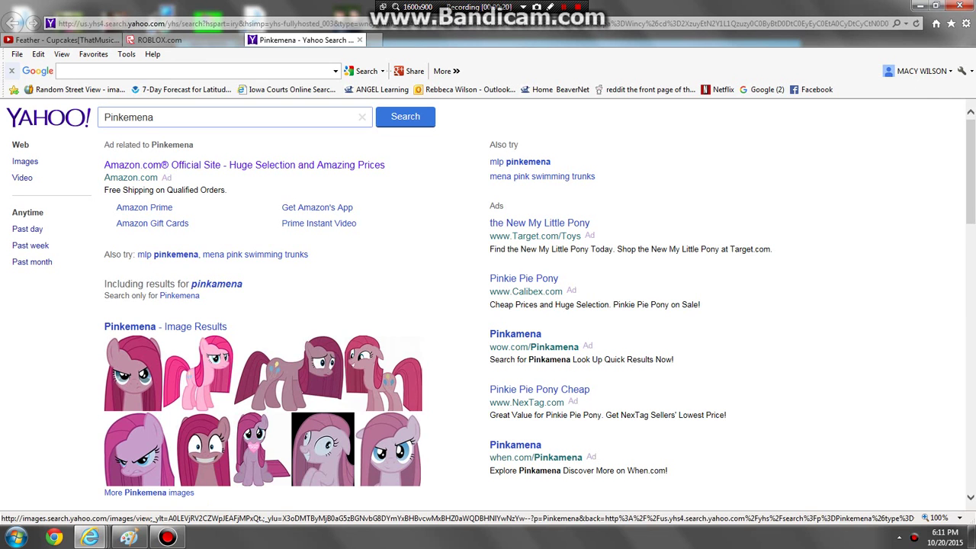
Step: Open the sad standing Pinkamena image from the image results and save the picture to the computer
left_click(317, 398)
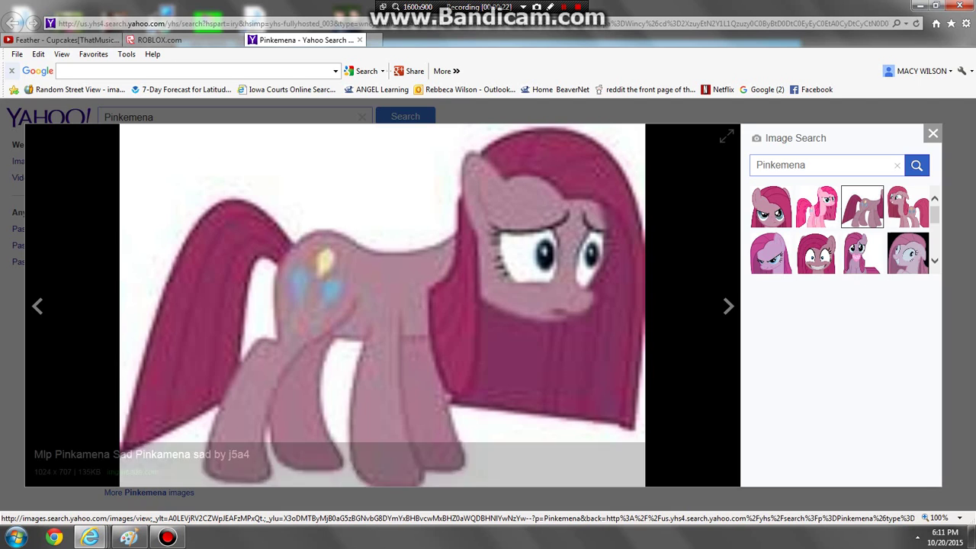
right_click(261, 302)
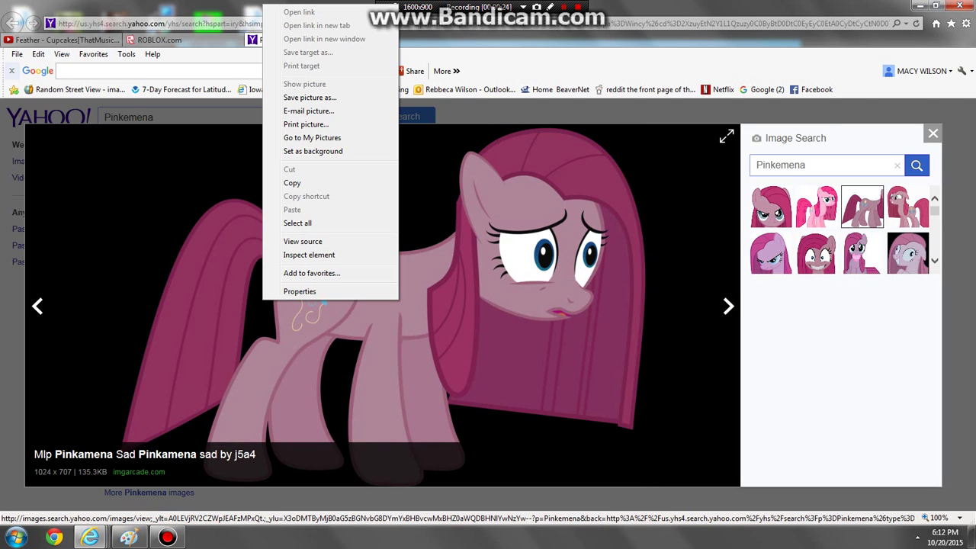
left_click(310, 96)
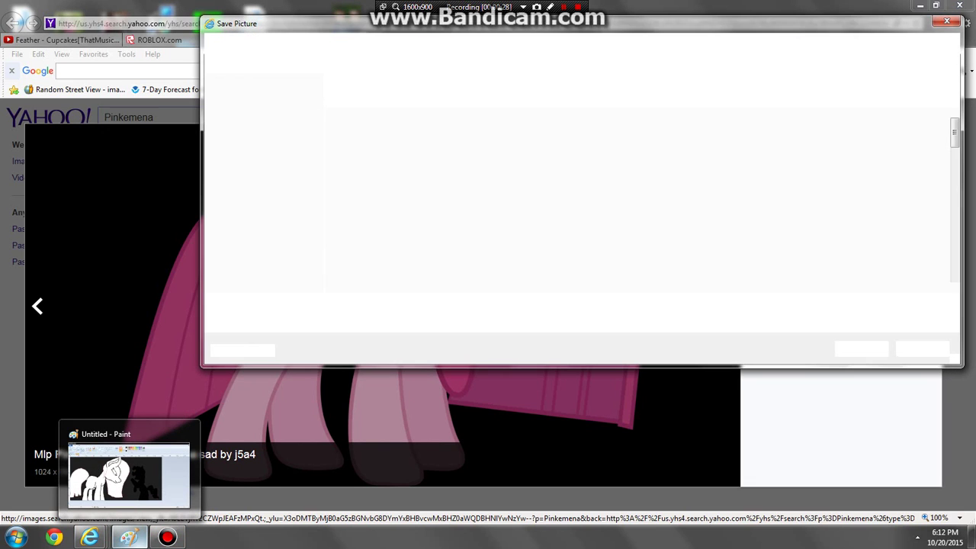
left_click(862, 348)
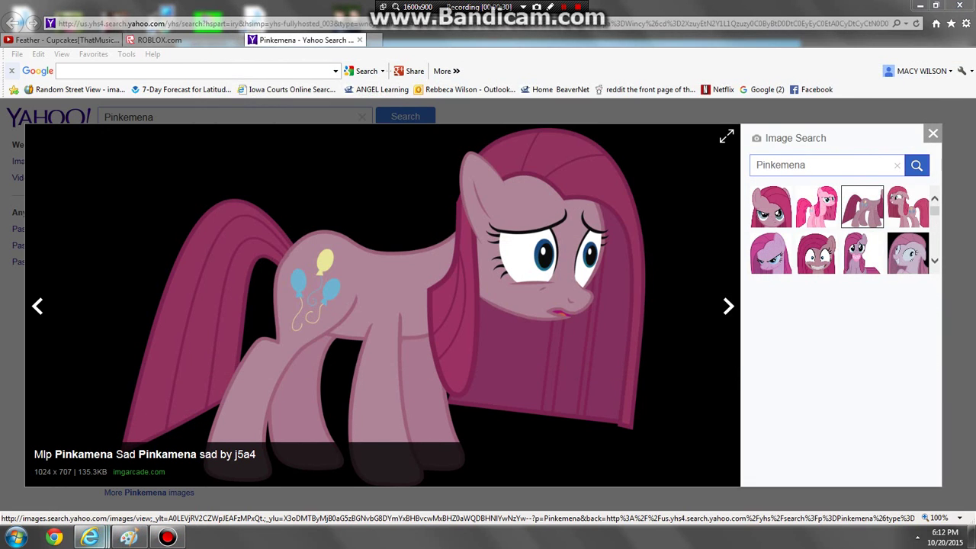
Step: Switch to Paint and paste the picture file pinkamena_sad_by_j5a4-d7dwjvh.png into the drawing
left_click(128, 538)
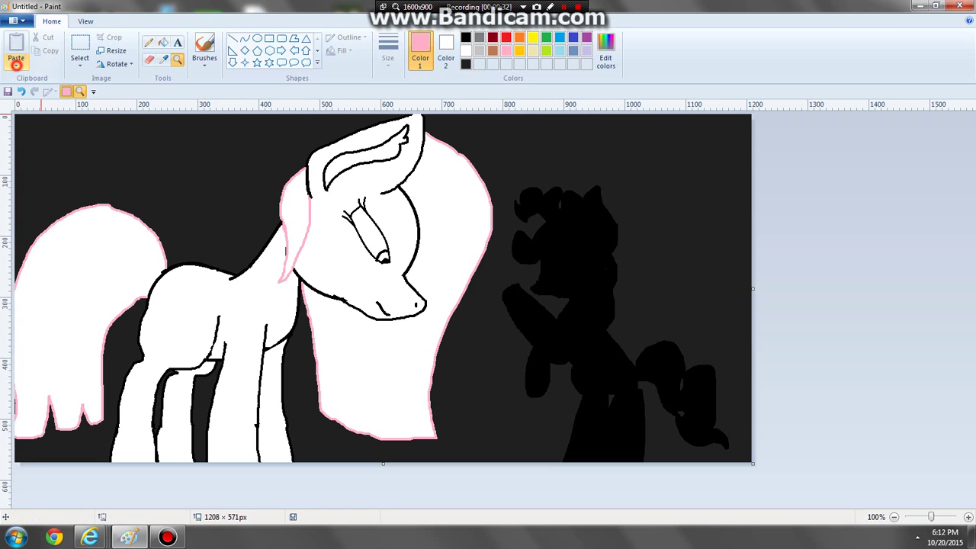
left_click(16, 65)
left_click(38, 95)
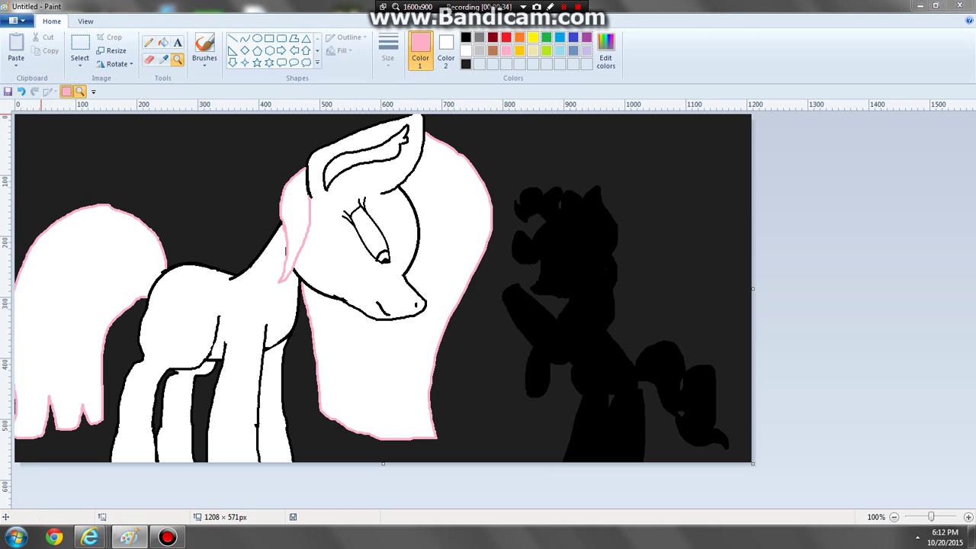
type("Pinkem")
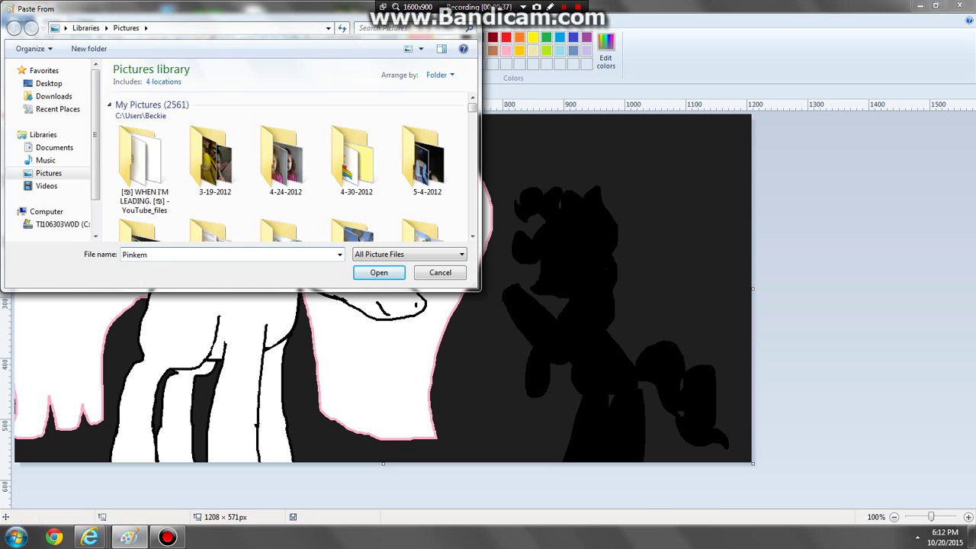
key("BackSpace")
key("BackSpace")
key("BackSpace")
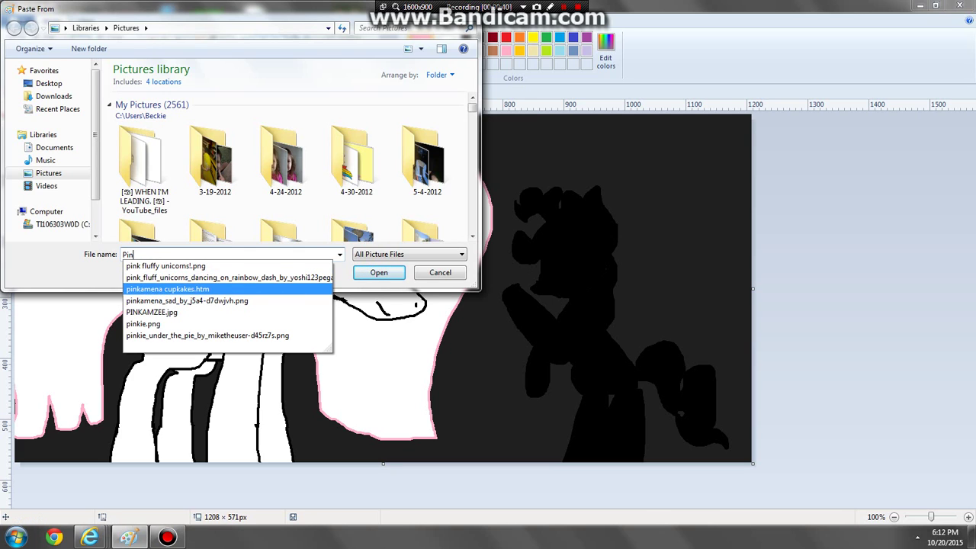
left_click(187, 301)
left_click(379, 272)
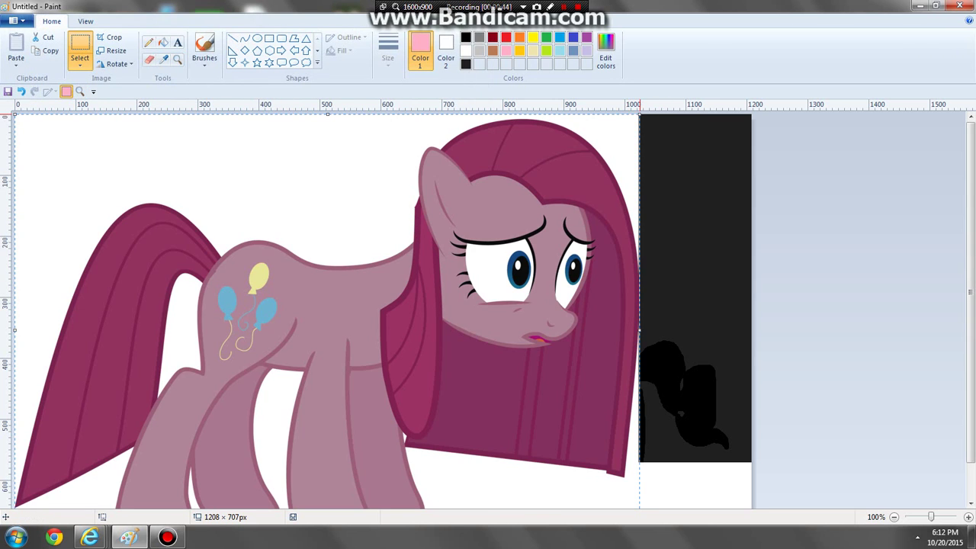
Step: Shrink the pasted reference picture to a small thumbnail and place it in the dark area above the pony's back
left_click_drag(639, 114, 337, 460)
mouse_move(279, 496)
left_mouse_down()
mouse_move(202, 185)
mouse_move(215, 160)
left_mouse_up()
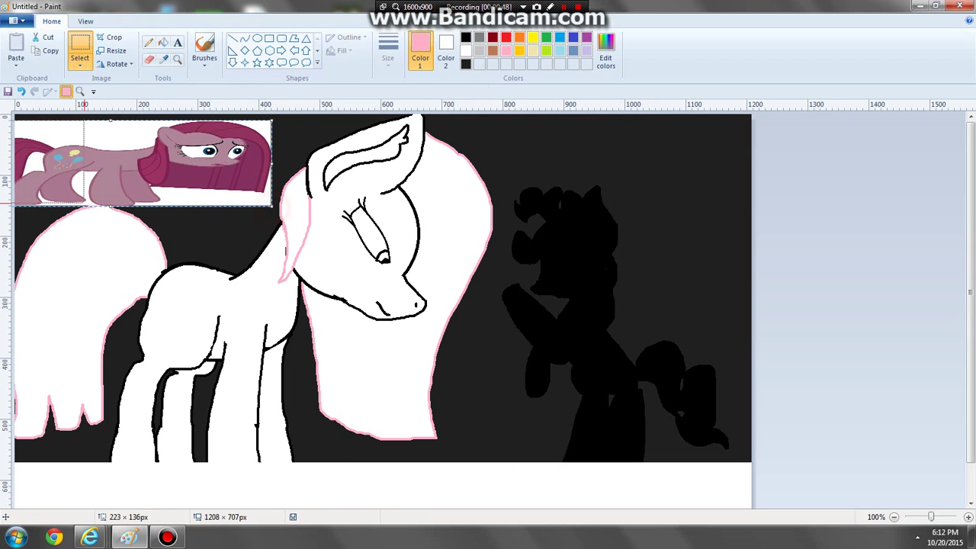
left_click_drag(272, 206, 170, 196)
left_click_drag(128, 122, 198, 164)
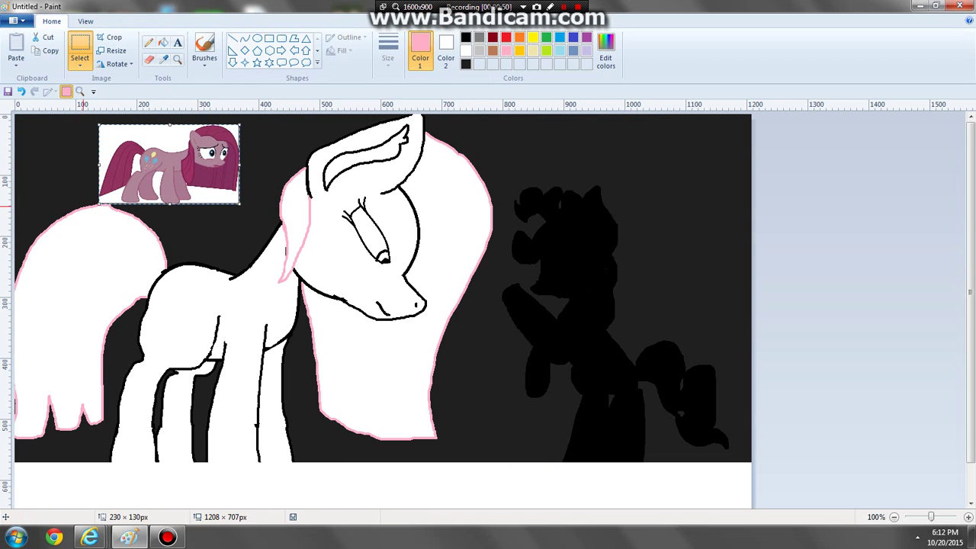
left_click_drag(97, 204, 170, 200)
Step: Sample the mauve coat colour from the body of the reference pony as the drawing colour
left_click(178, 58)
left_click(381, 148)
left_click(385, 150)
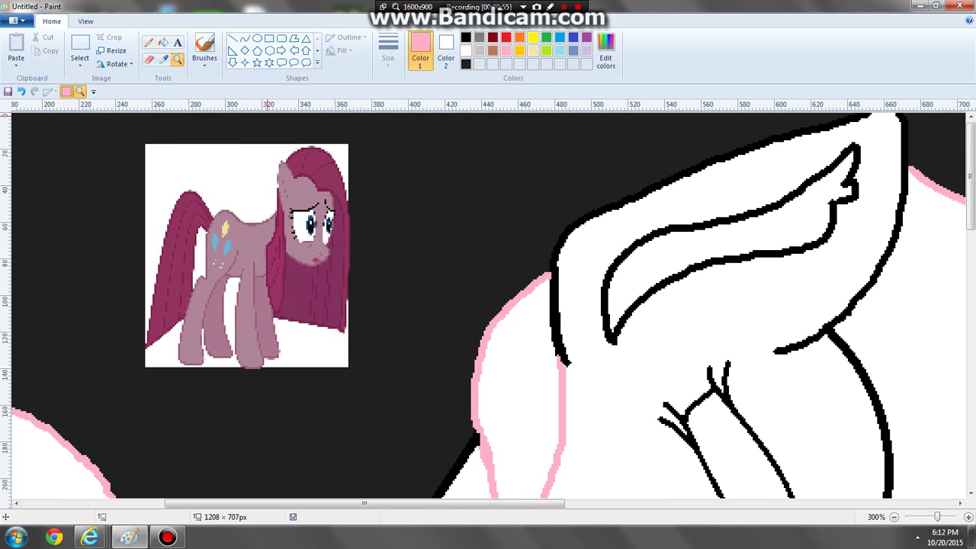
left_click(162, 58)
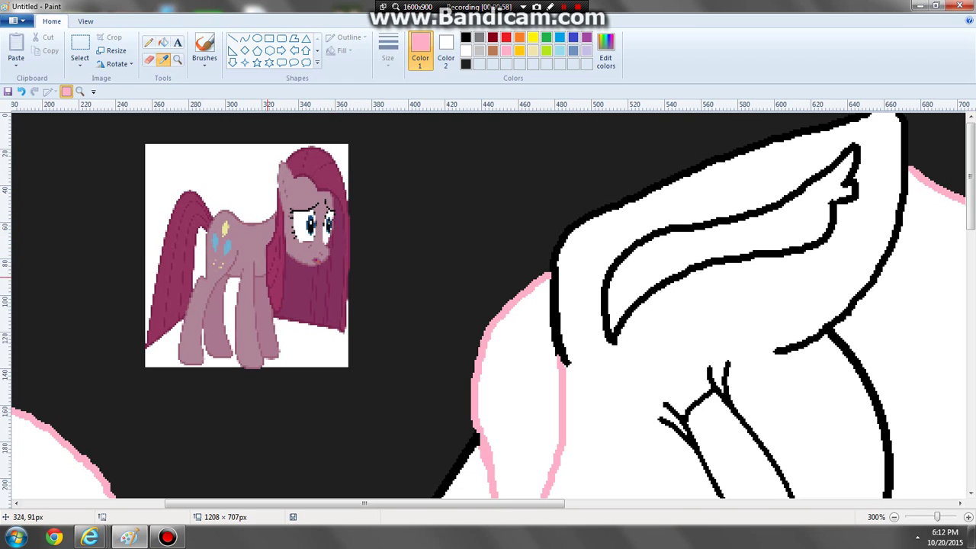
left_click(253, 273)
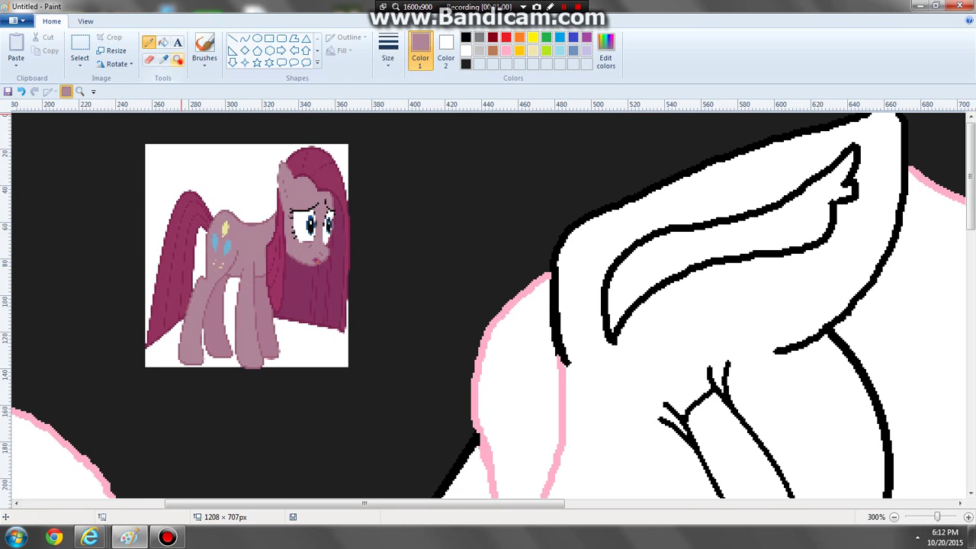
Step: Recolour the large pony's black face, body and leg outlines with the sampled mauve using the fill tool
left_click(178, 58)
right_click(442, 271)
right_click(442, 271)
left_click(163, 42)
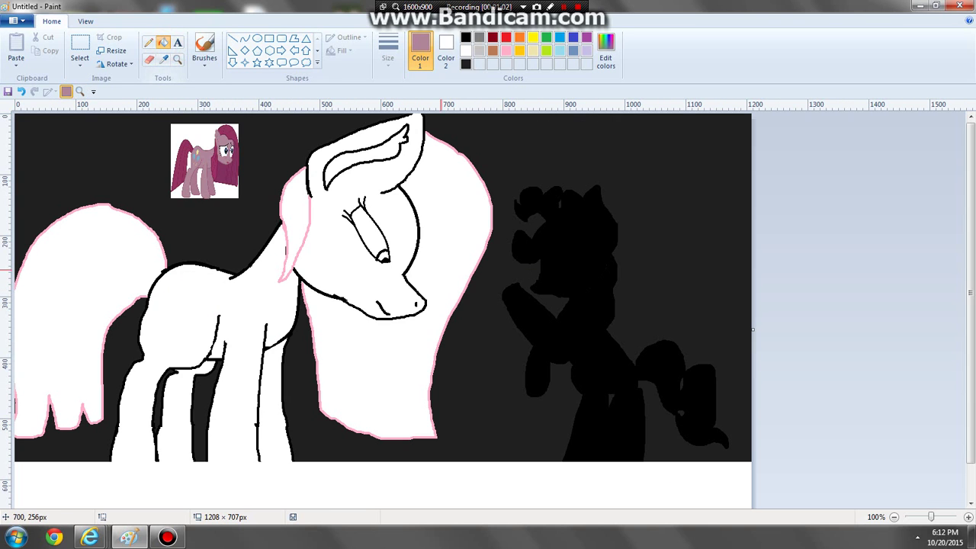
left_click(420, 247)
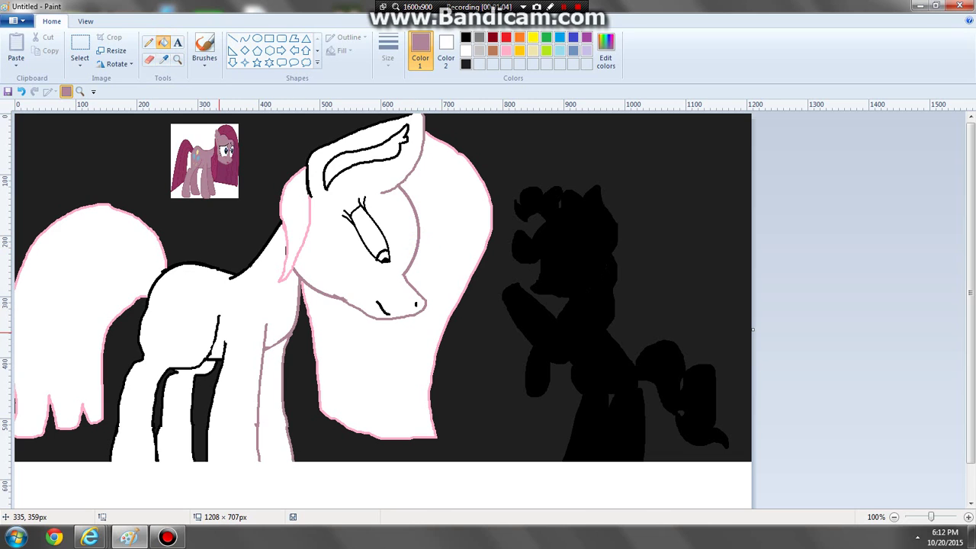
left_click(219, 333)
left_click(150, 298)
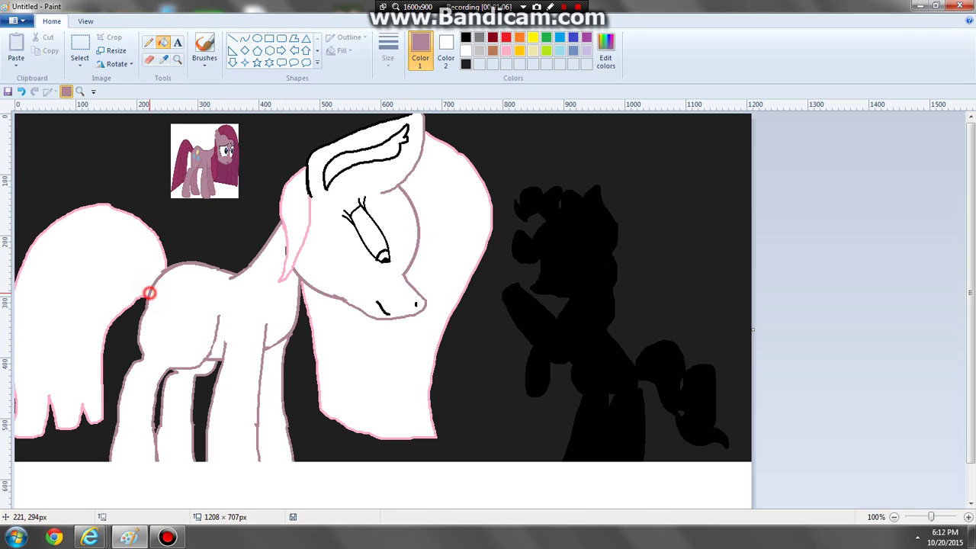
Step: Fill the black outer and inner ear lines, the mouth and the nostril with the same mauve
left_click(318, 152)
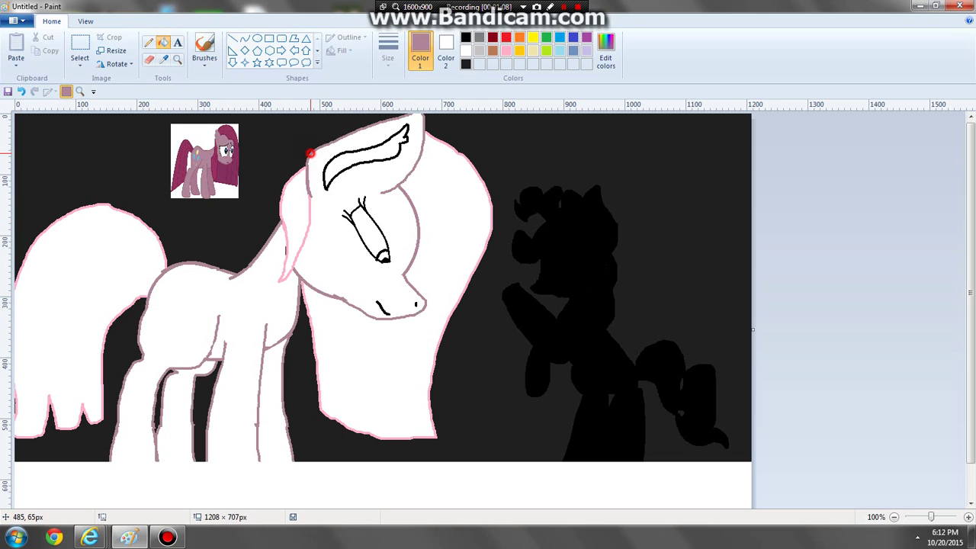
left_click(329, 162)
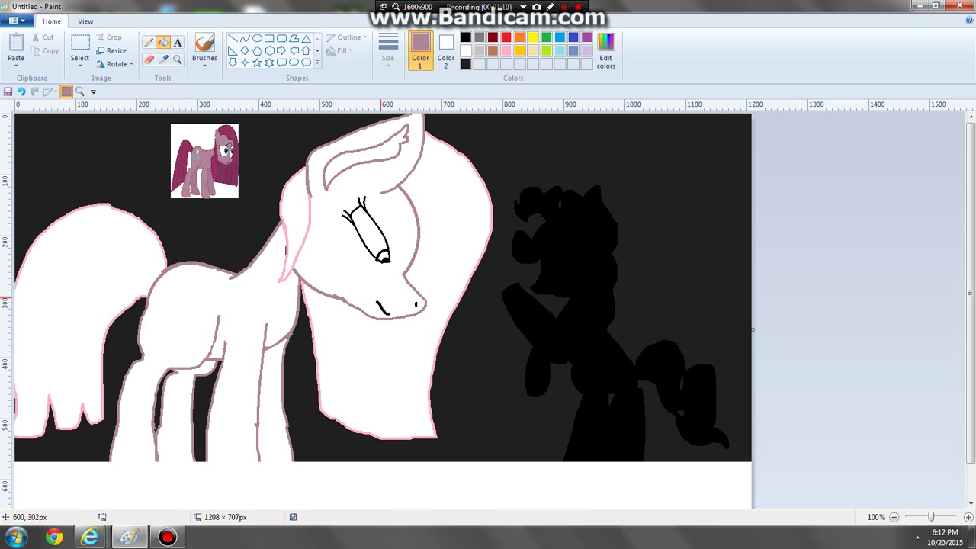
left_click(382, 311)
left_click(416, 303)
Step: Resample the reference pony's coat colour, try filling the large pony's body with it, and undo the fill
left_click(163, 59)
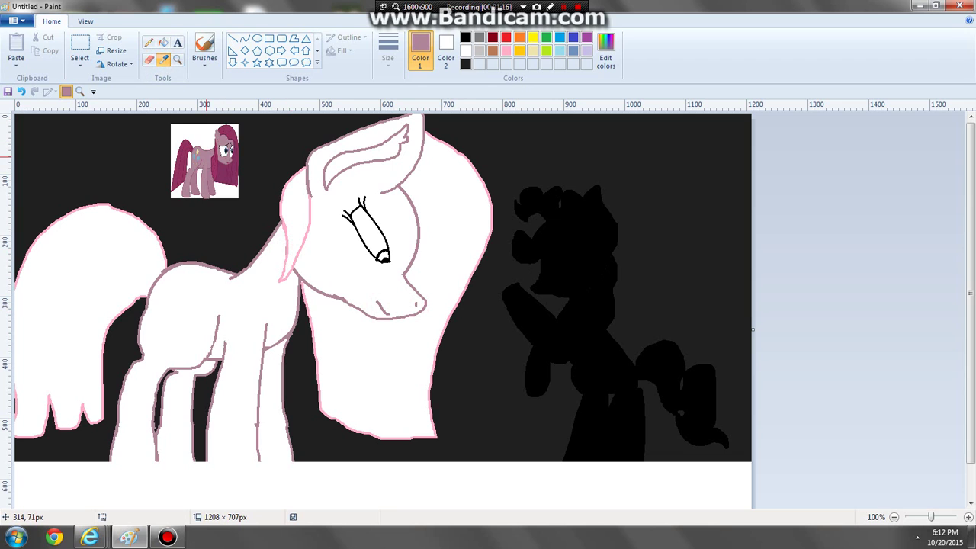
left_click(205, 154)
left_click(252, 266)
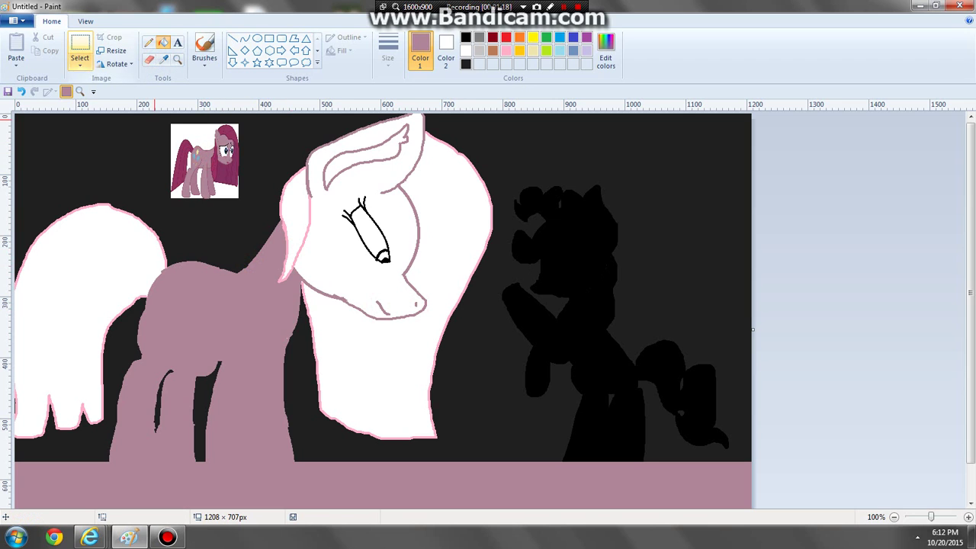
left_click(21, 91)
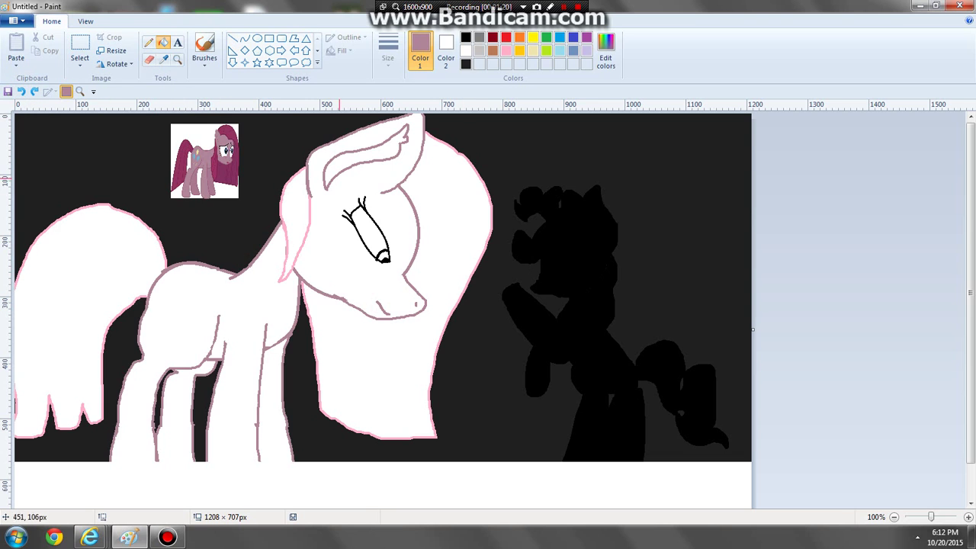
Step: Shorten the canvas to 1208 × 572 px to cut off the white strip below the drawing
scroll(969, 355, "down", 2)
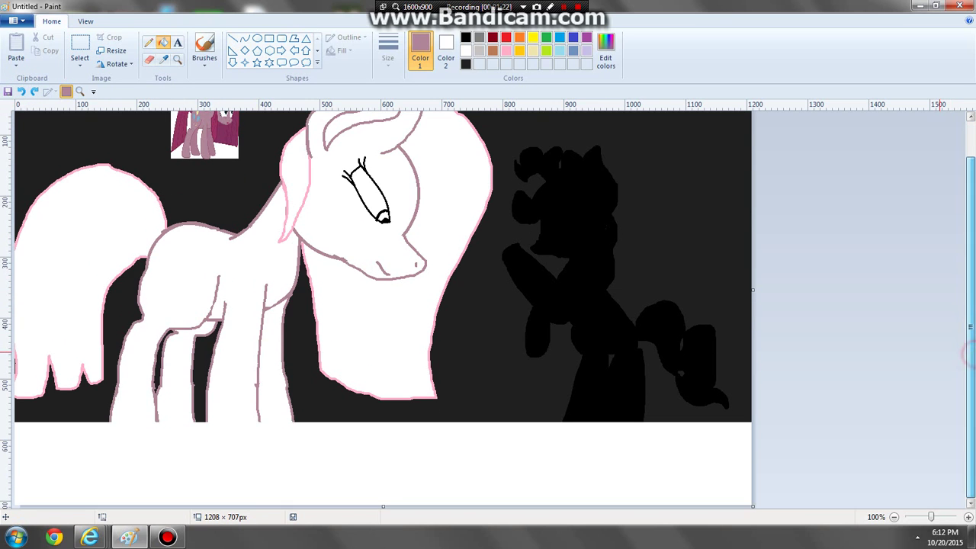
left_click_drag(383, 506, 383, 423)
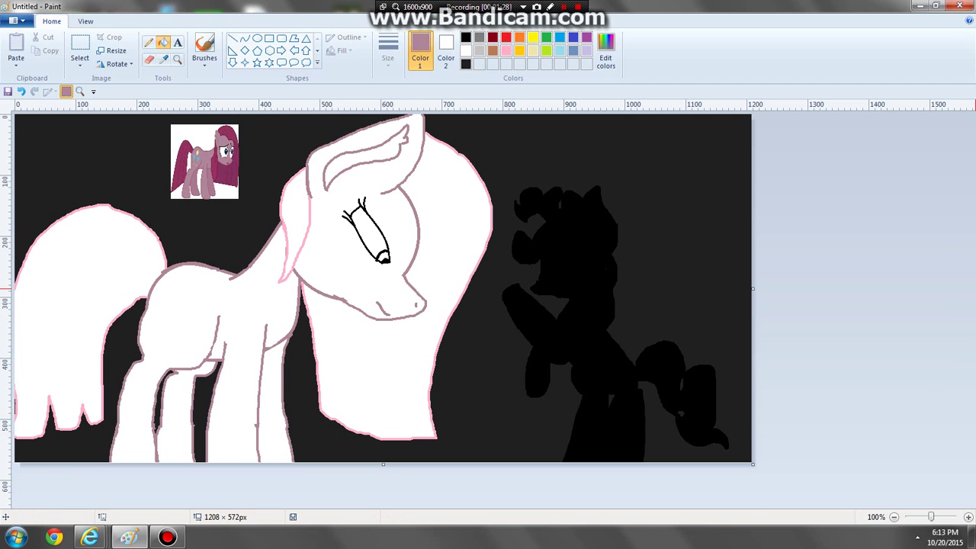
Step: Zoom in on the reference pony and mix a darker shade of the mauve as the drawing colour
left_click(177, 59)
left_click(319, 199)
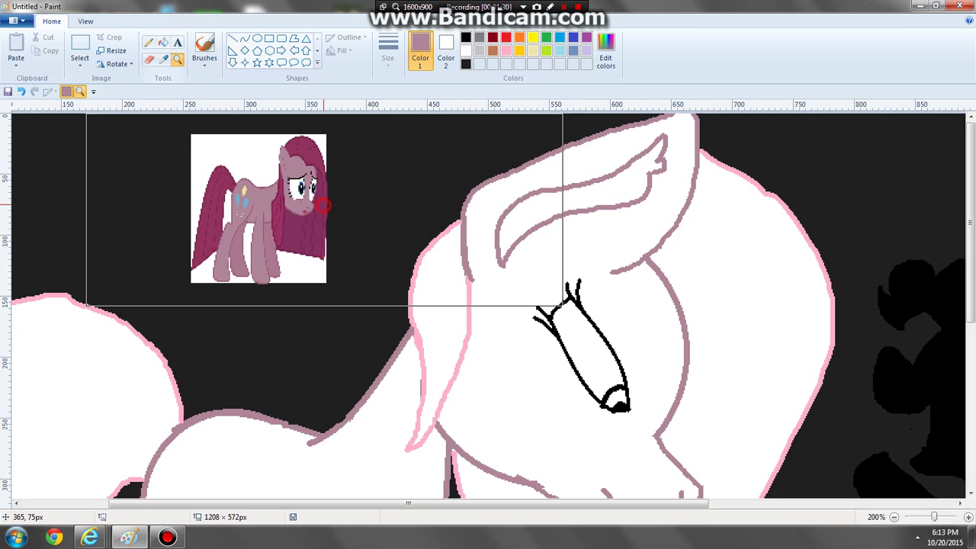
left_click(606, 53)
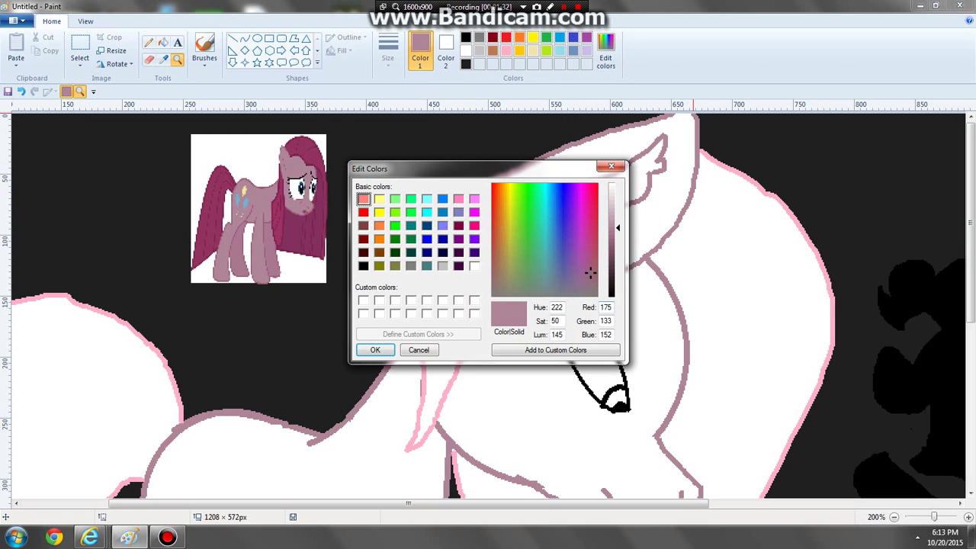
left_click(375, 349)
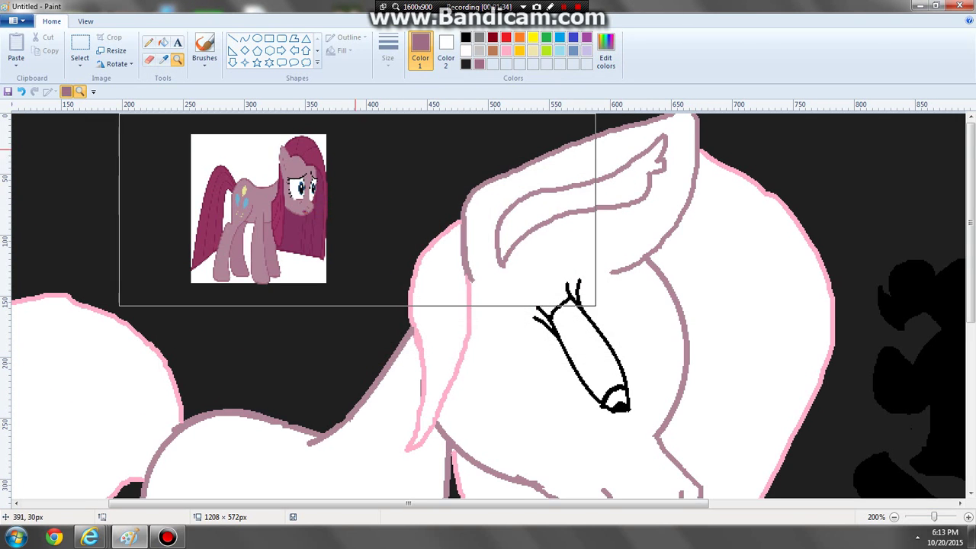
Step: Recolour the large pony's ear, face, body and leg outlines with the darker mauve using the fill tool
left_click(163, 42)
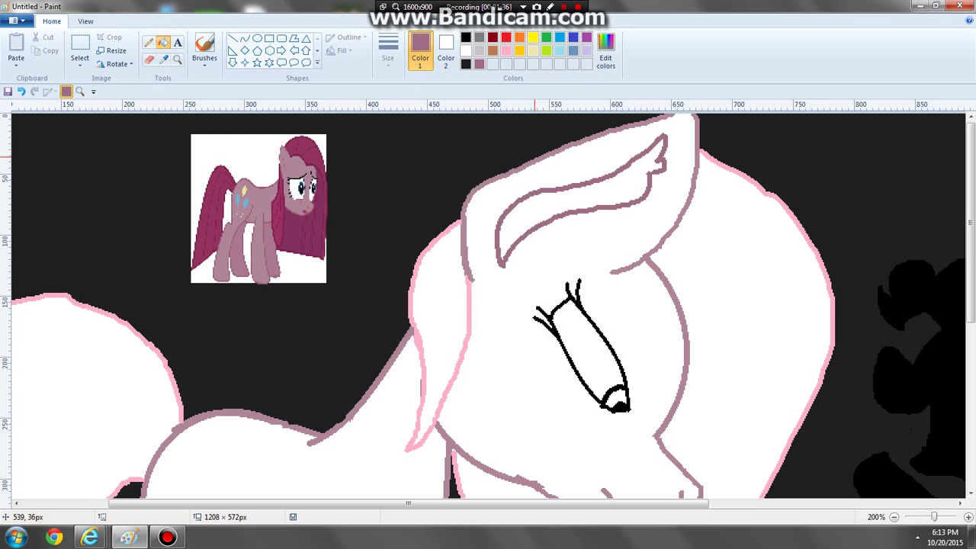
scroll(674, 285, "down", 4)
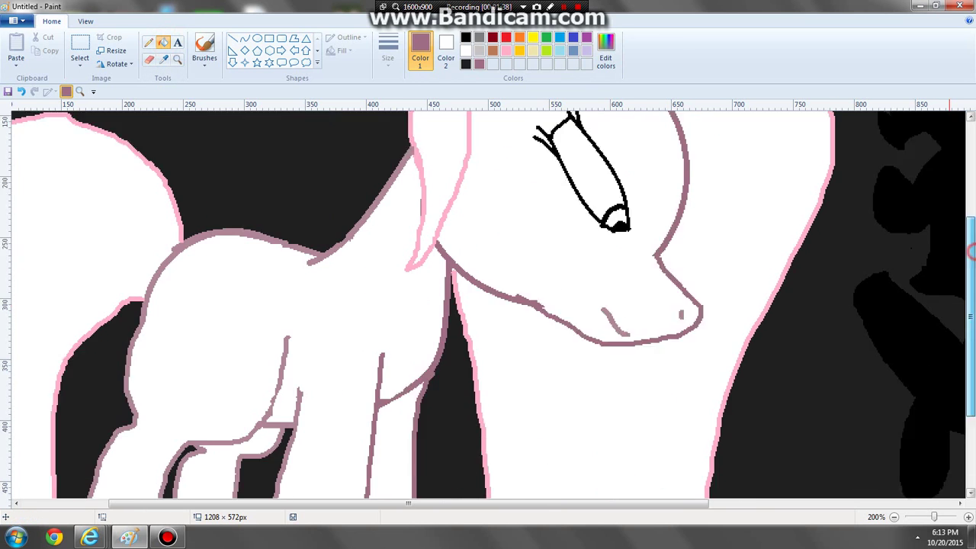
left_click(427, 316)
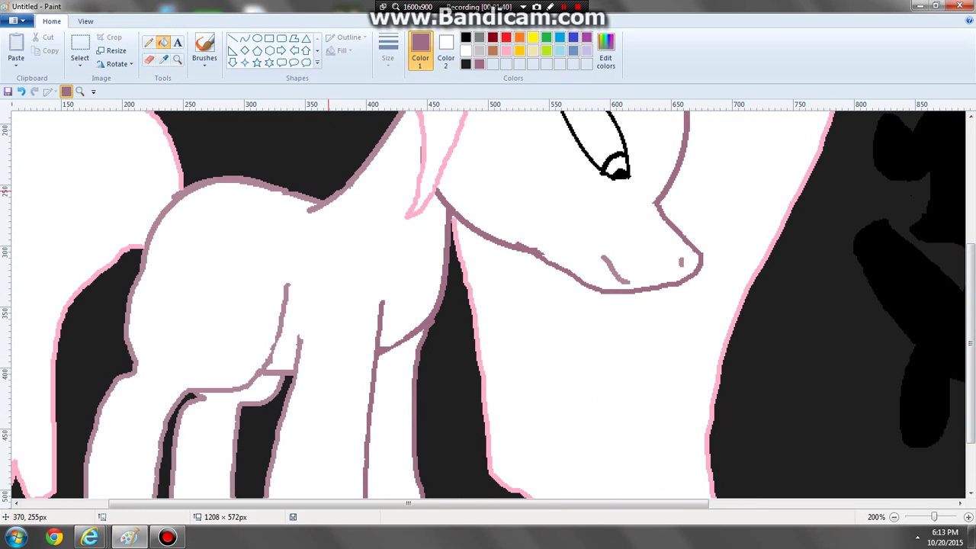
left_click(329, 197)
left_click(262, 360)
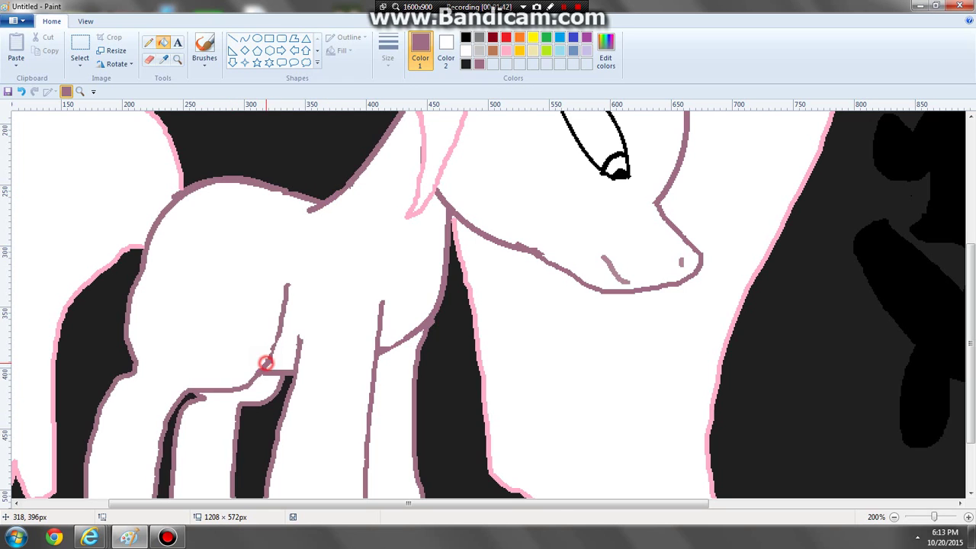
left_click(427, 317)
scroll(871, 128, "up", 5)
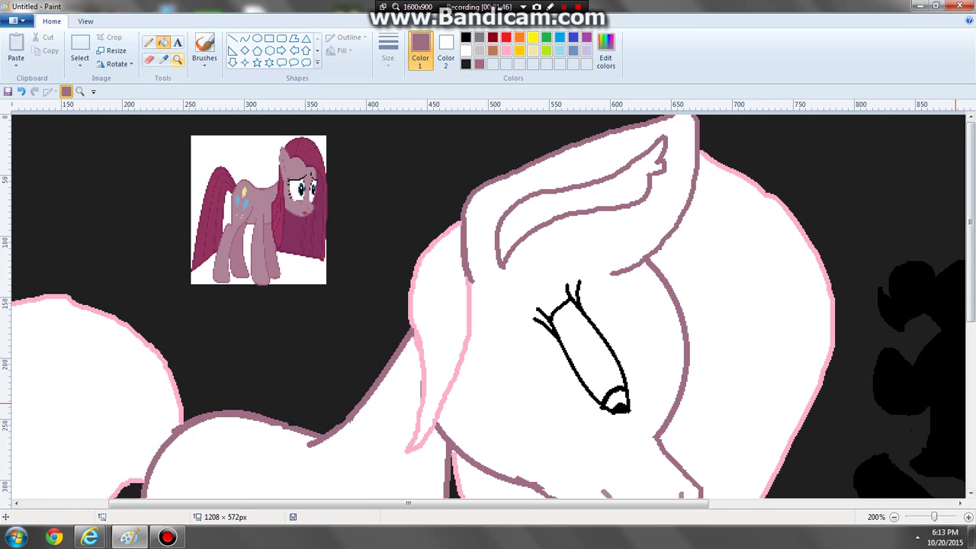
Step: Fill the large pony's body and head, including the ear, with the mauve coat colour
left_click(383, 385)
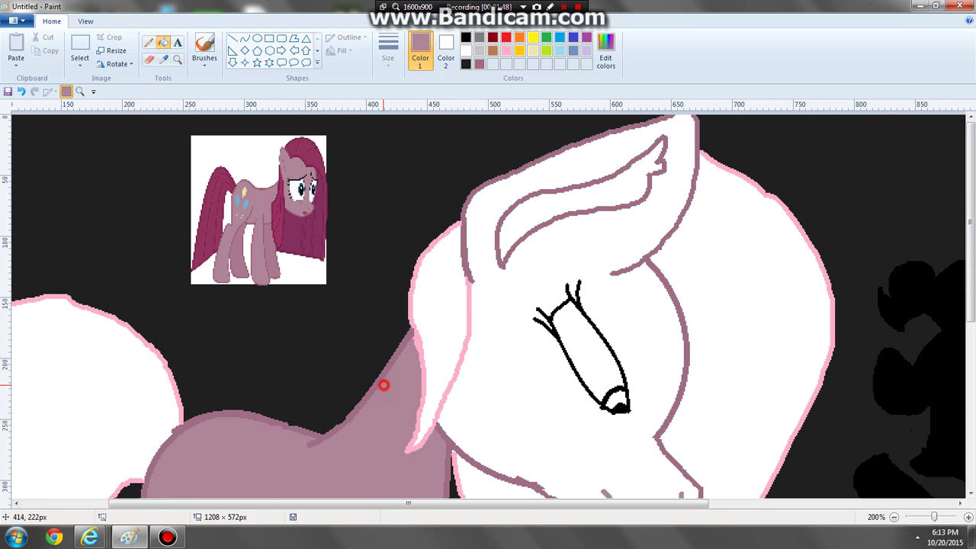
left_click(547, 363)
scroll(970, 228, "down", 5)
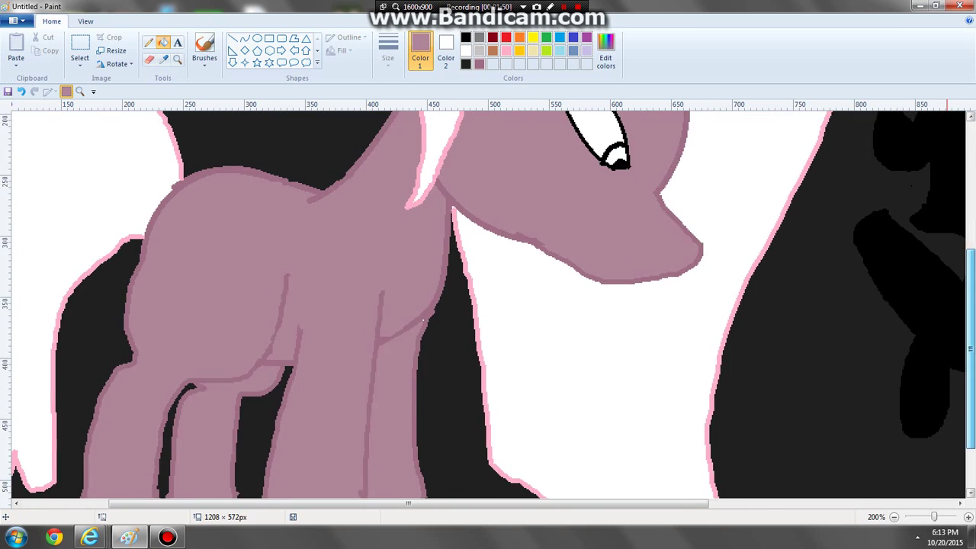
scroll(488, 305, "down", 2)
scroll(488, 305, "up", 7)
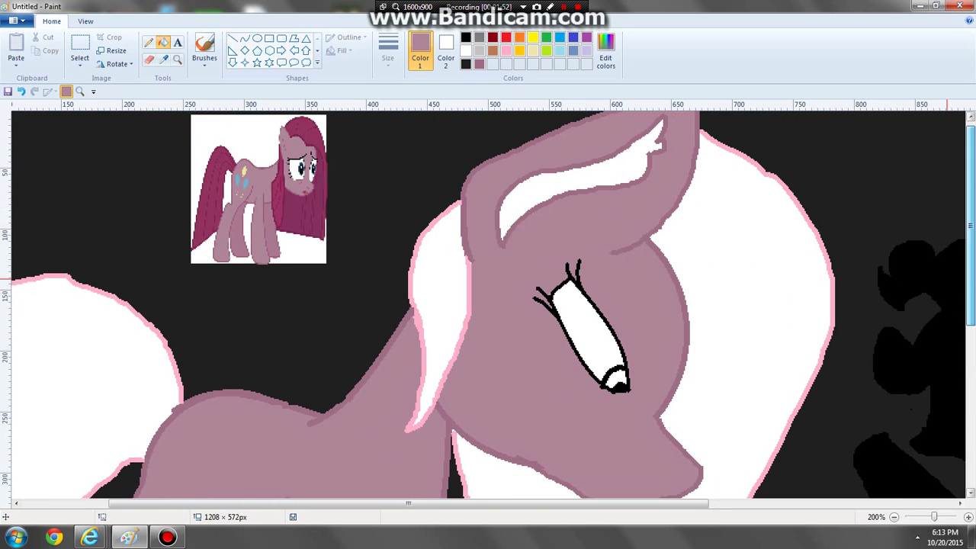
scroll(947, 282, "up", 1)
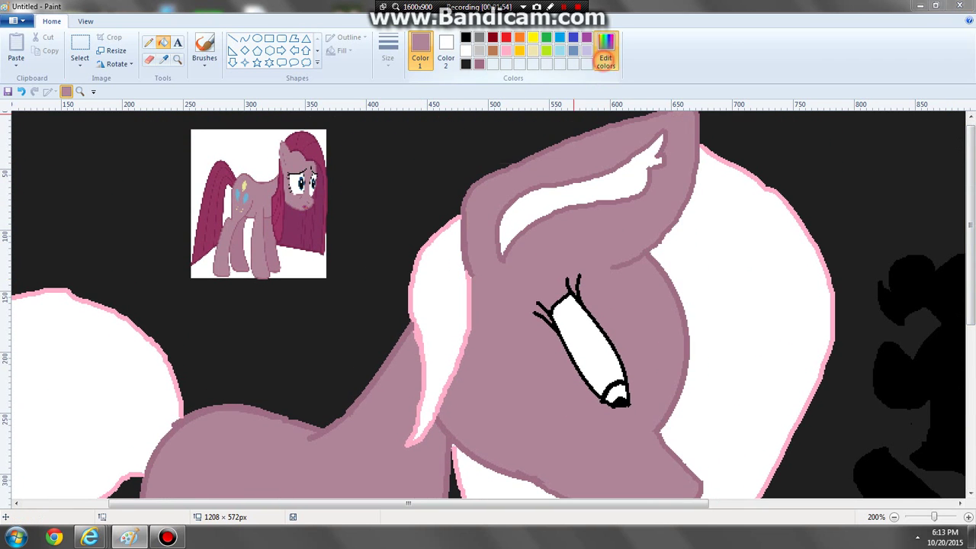
Step: Mix a very dark shade of the mauve and fill the large pony's inner ear with it
left_click(605, 59)
left_click_drag(616, 263, 616, 283)
left_click(374, 349)
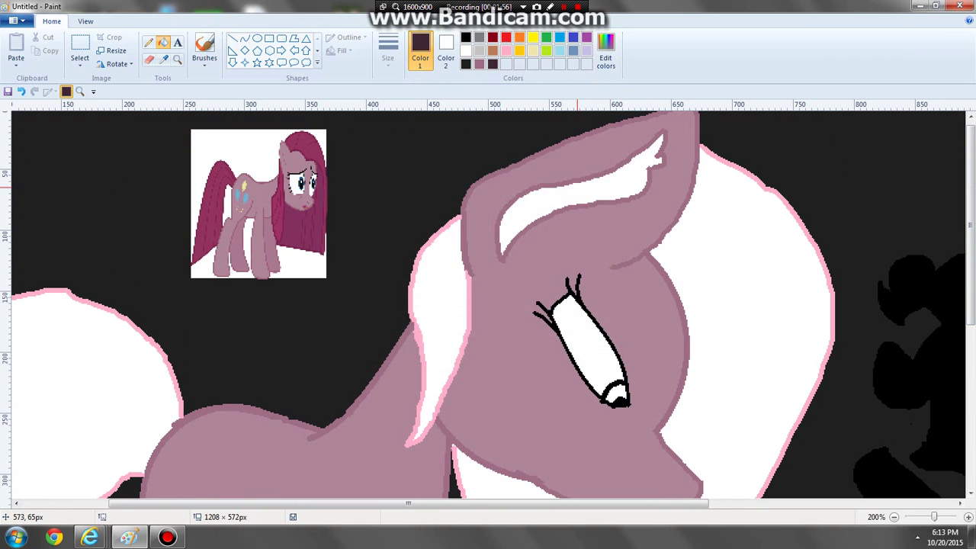
left_click(580, 192)
Step: Sample the darker mauve from the body outline and draw a mouth line and a nostril dot on the large pony's muzzle
left_click_drag(971, 228, 971, 279)
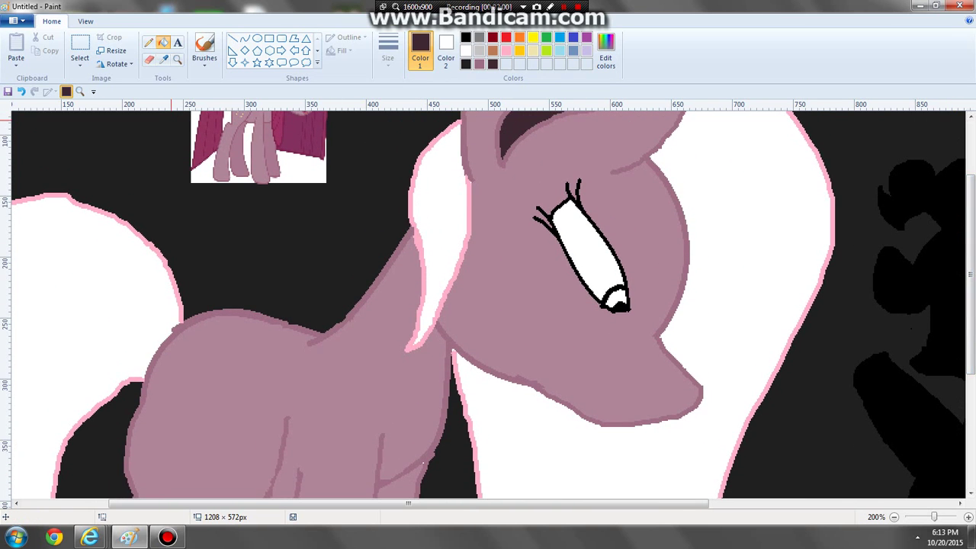
left_click(163, 60)
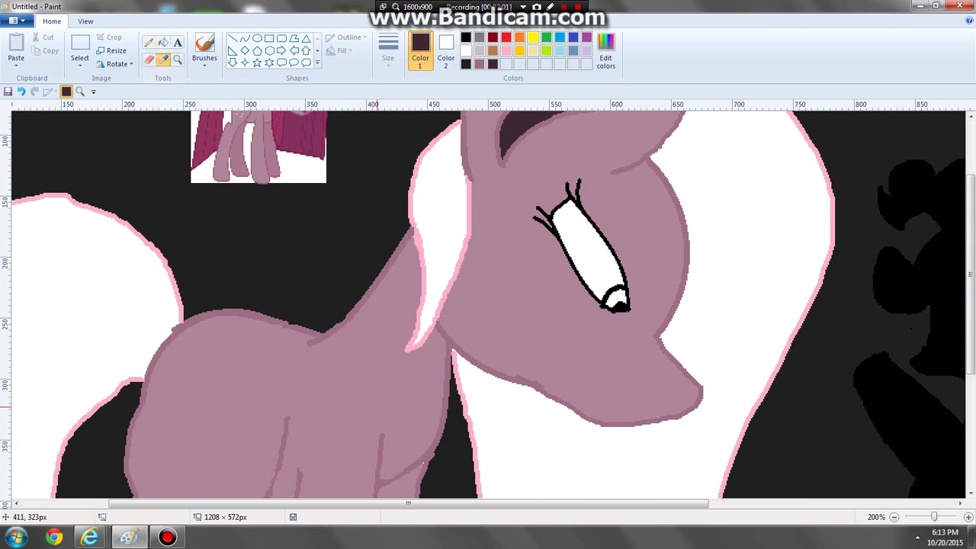
left_click(335, 329)
left_click(148, 43)
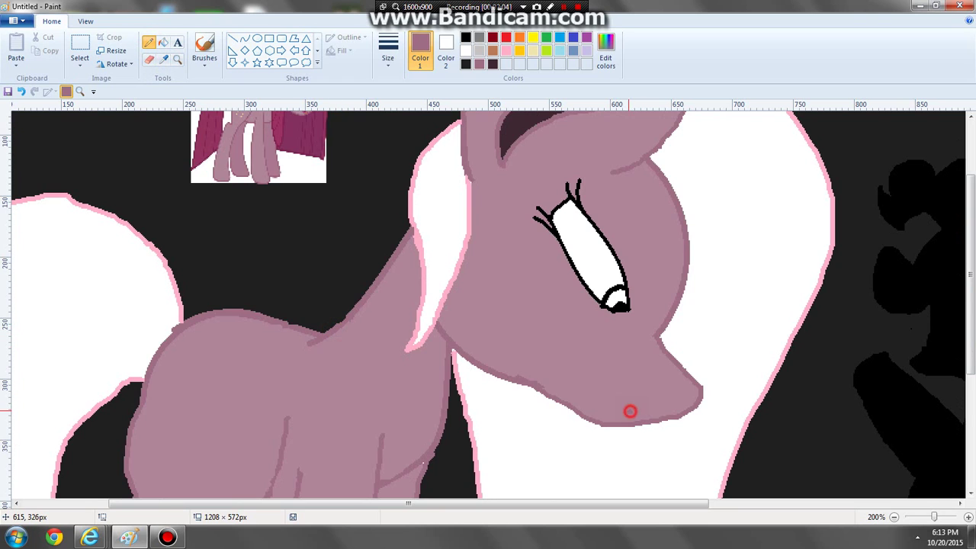
left_click_drag(630, 412, 618, 393)
left_click(682, 397)
Step: Magnify the reference pony and sample the dark magenta of its mane as the drawing colour
left_click(177, 59)
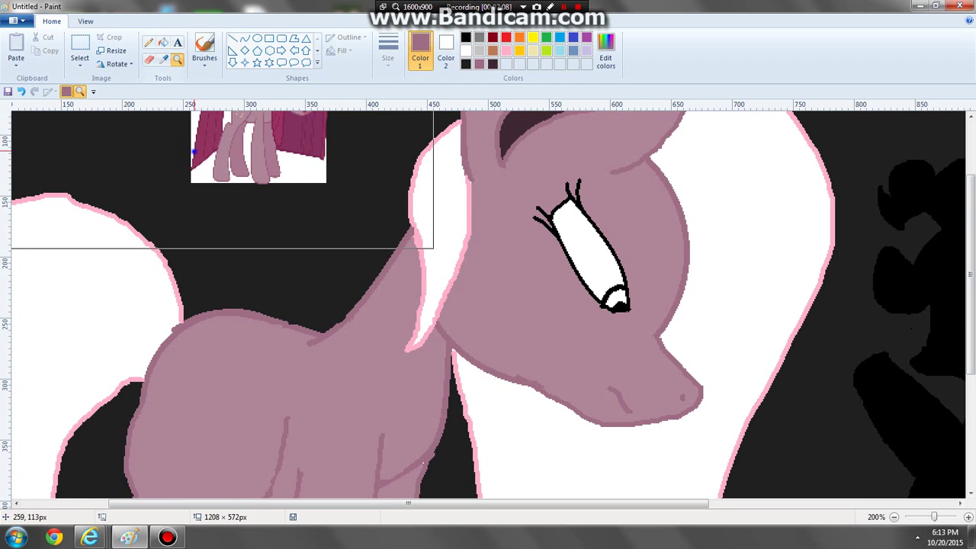
right_click(195, 152)
right_click(195, 151)
left_click(195, 151)
left_click(163, 60)
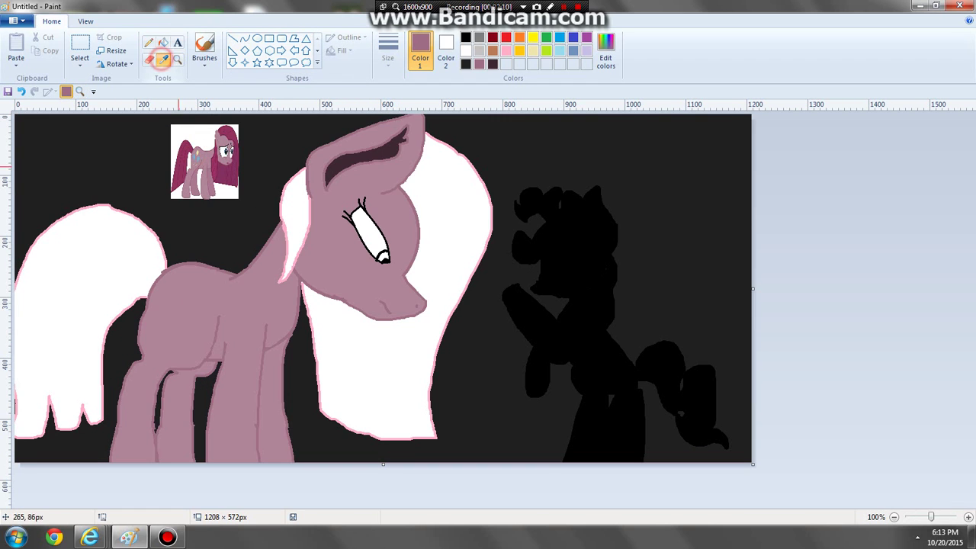
left_click(177, 59)
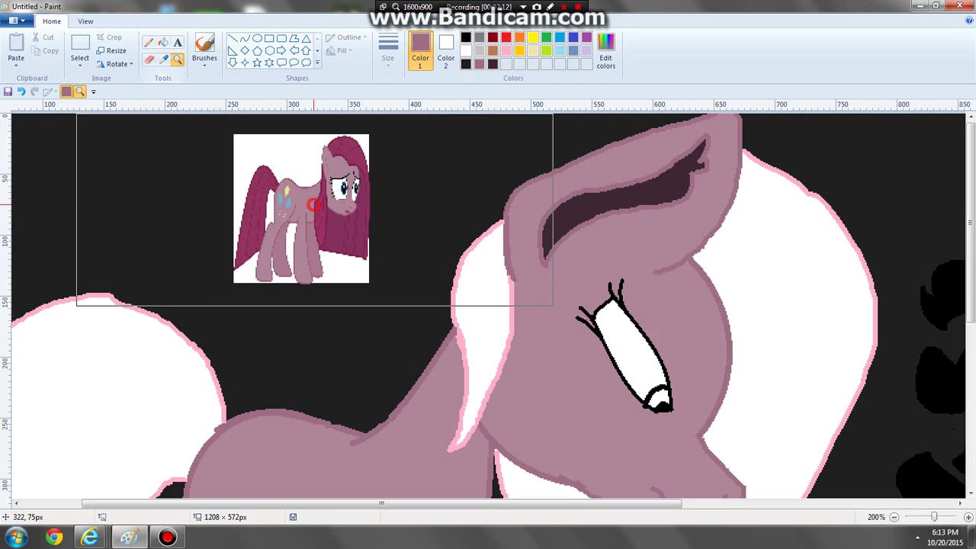
left_click(414, 227)
left_click(164, 60)
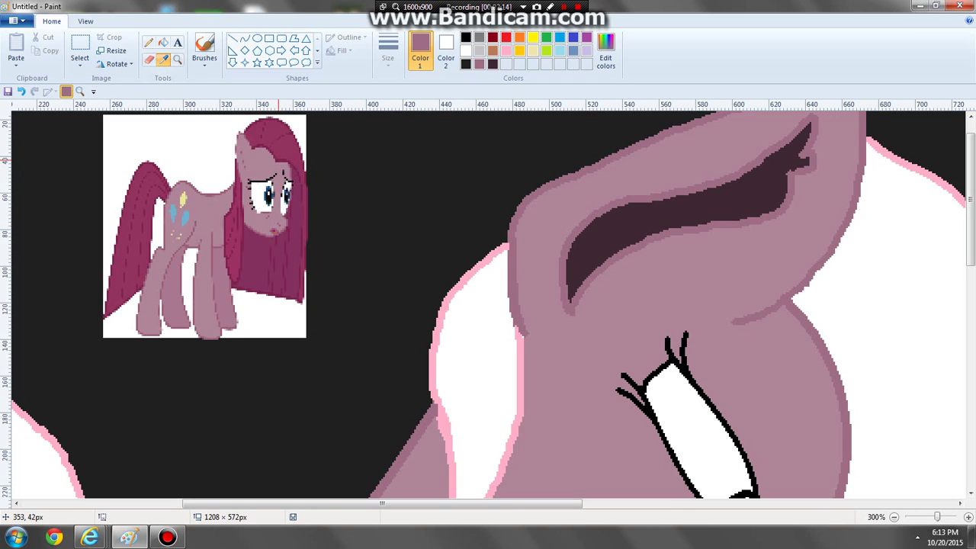
left_click(276, 161)
Step: Recolour the large pony's mane and tail outlines with the dark magenta using the fill tool
left_click(177, 59)
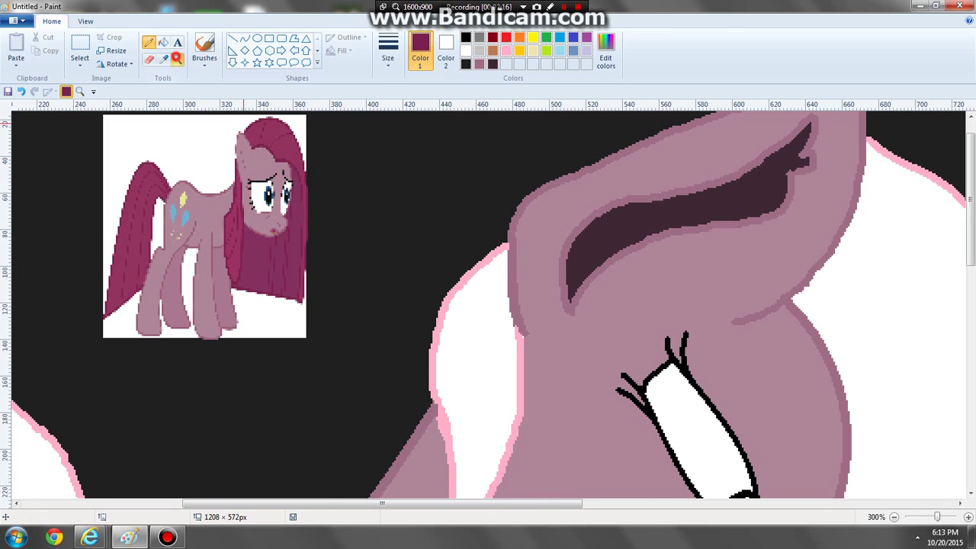
right_click(328, 194)
left_click(163, 43)
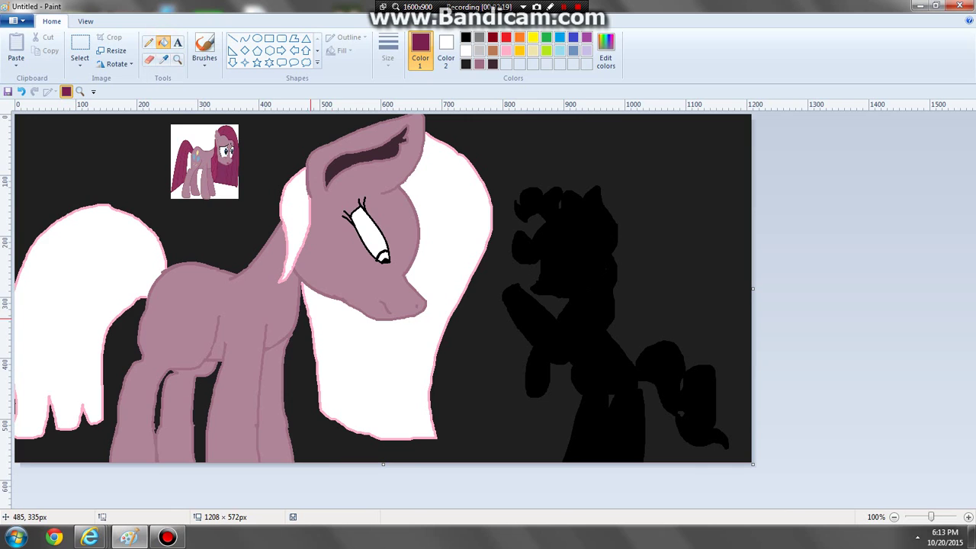
left_click(304, 274)
left_click(301, 247)
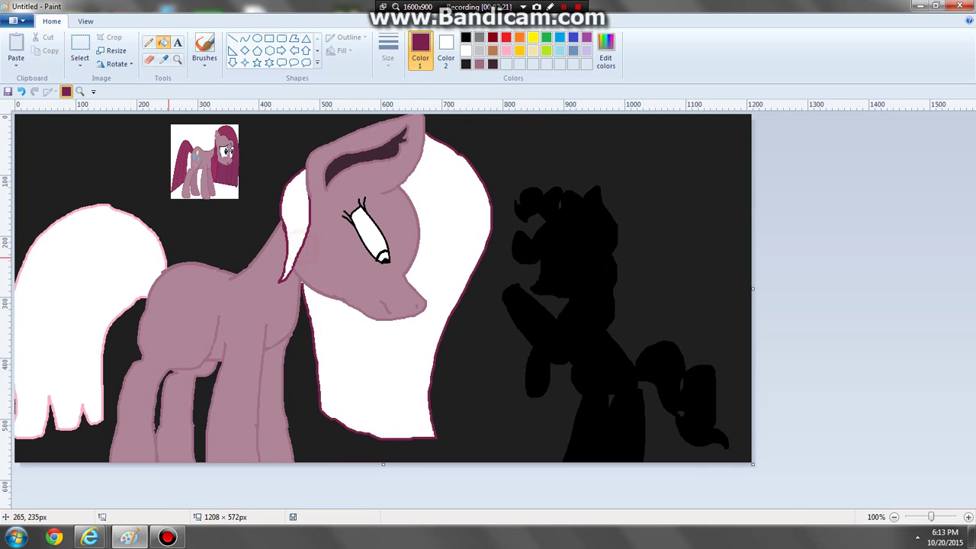
left_click(158, 238)
left_click(135, 298)
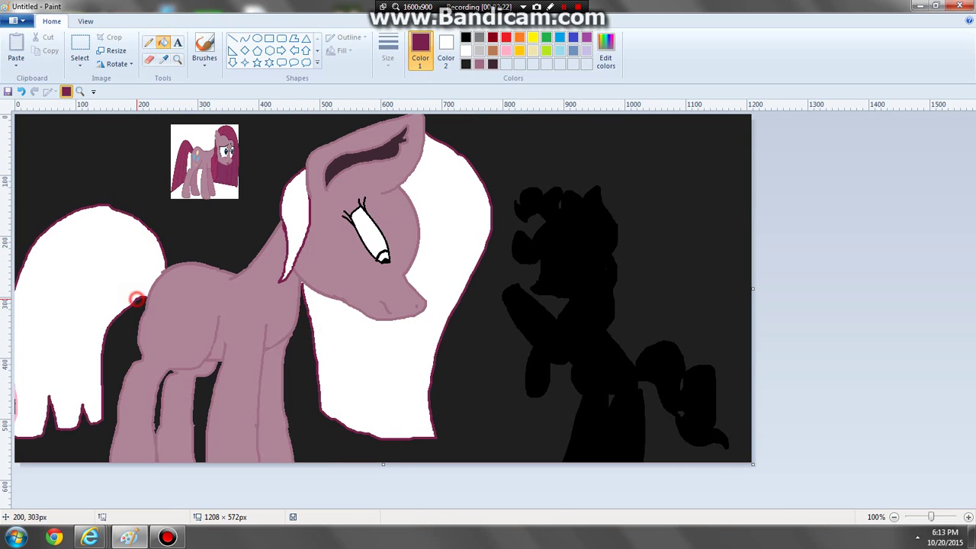
left_click(18, 406)
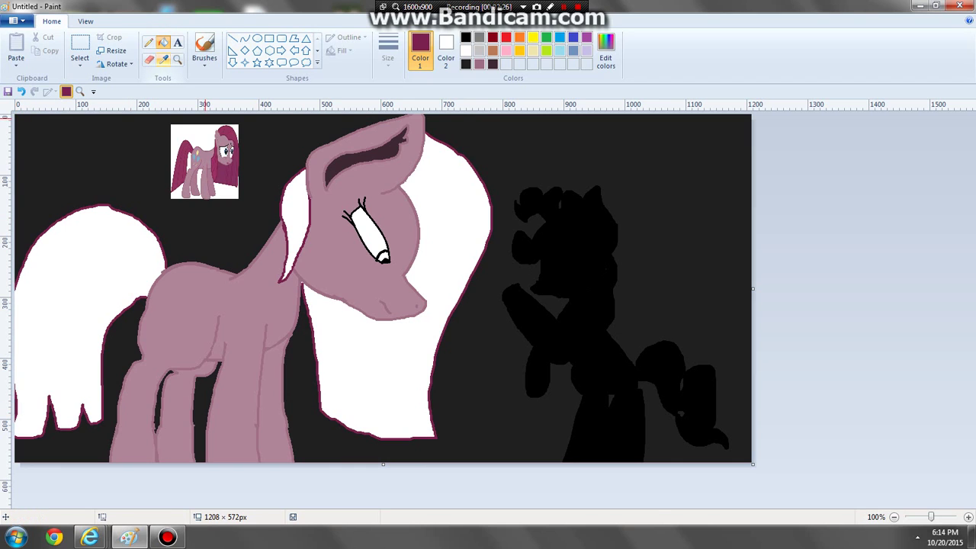
Step: Sample the lighter magenta from the reference pony's tail and fill the large pony's mane, side lock and tail with it
left_click(163, 60)
left_click(176, 180)
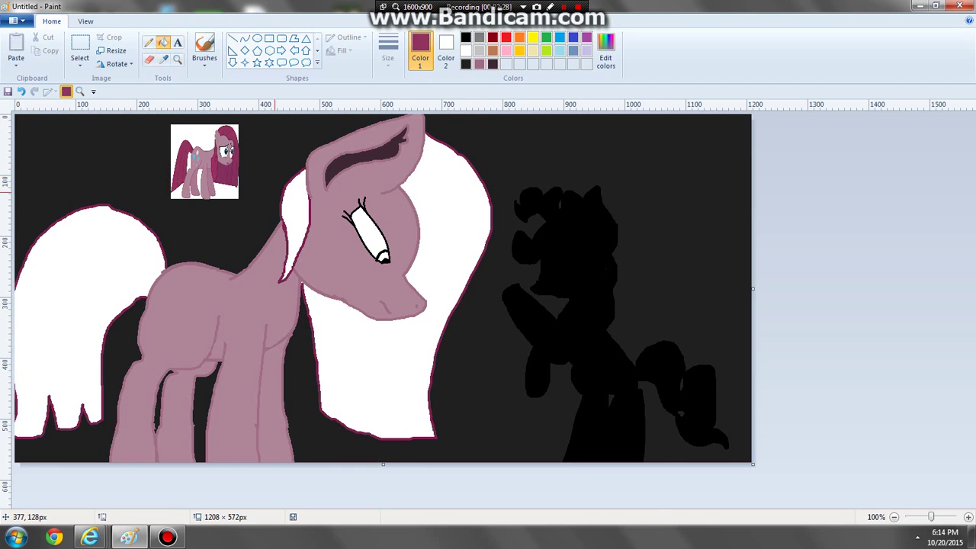
left_click(428, 220)
left_click(295, 217)
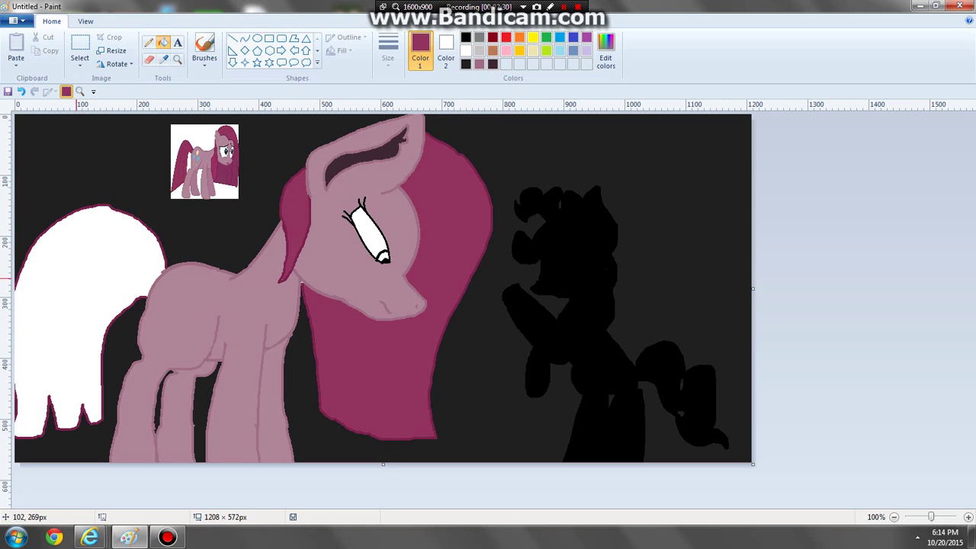
left_click(74, 274)
Step: Resample the coat colour from the large pony's body and mix a slightly darker shade as the drawing colour
left_click(177, 58)
left_click(342, 285)
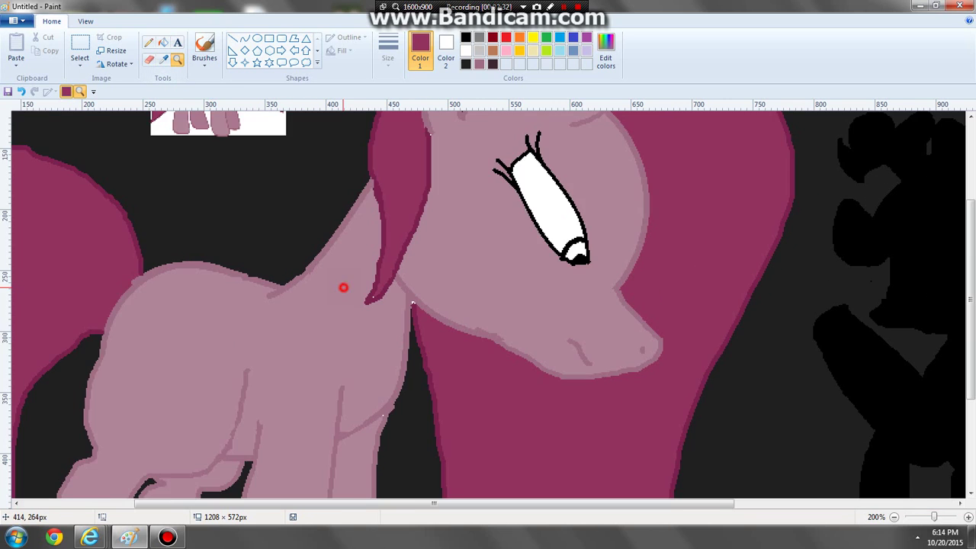
left_click(385, 321)
left_click(163, 59)
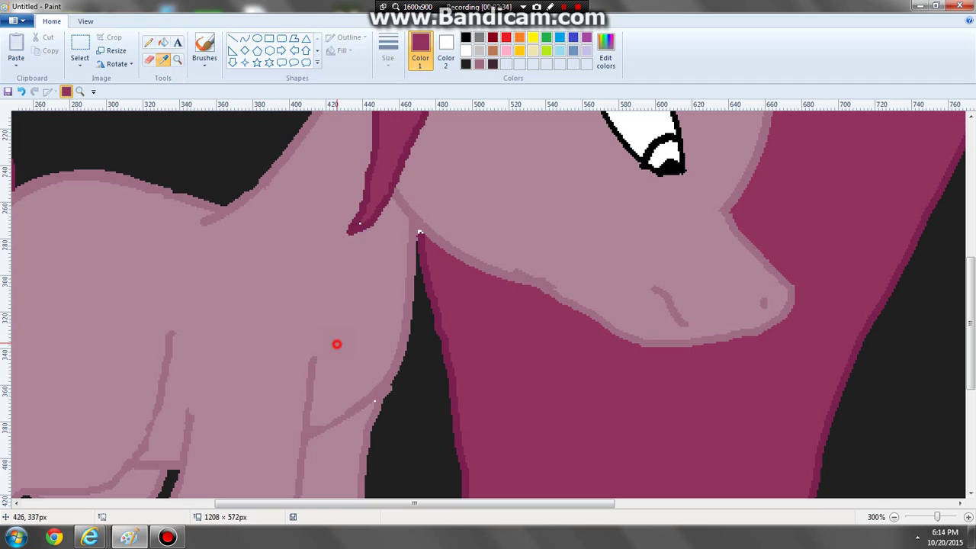
left_click(337, 345)
left_click(606, 50)
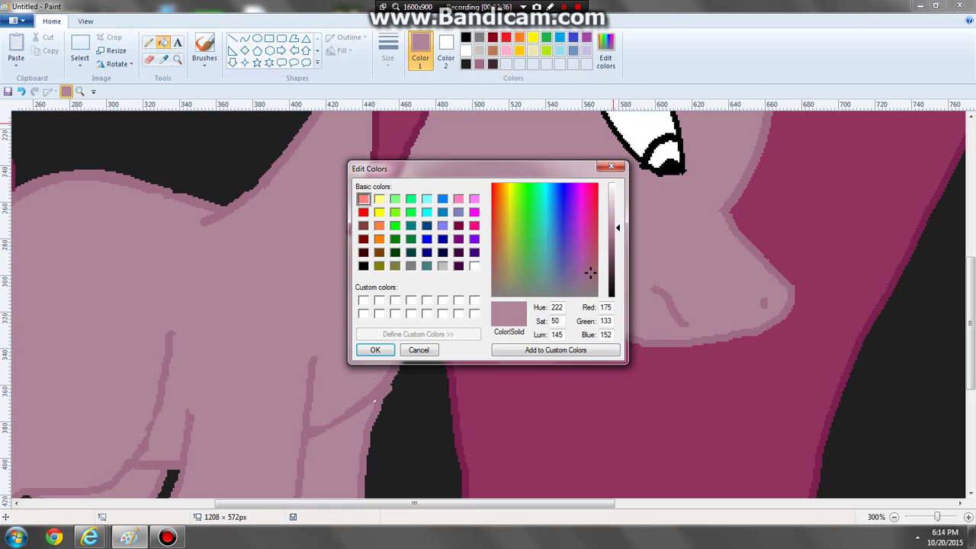
left_click(375, 349)
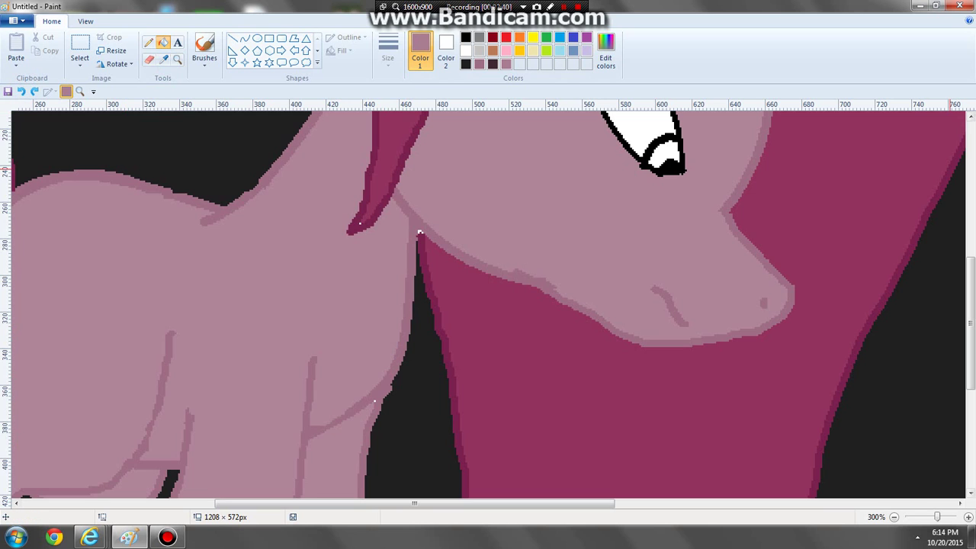
Step: Shorten the canvas to 1208 × 571 px at its lower edge
scroll(488, 305, "down", 5)
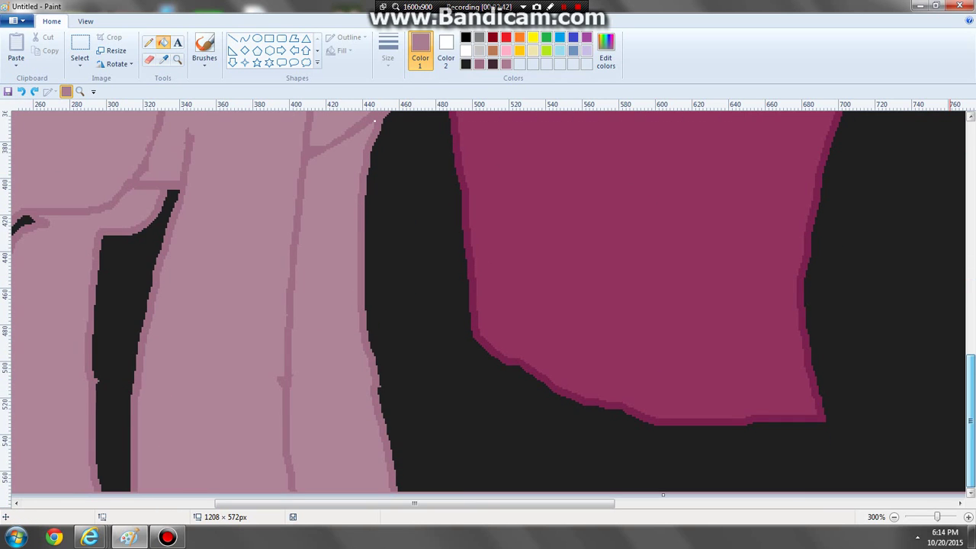
scroll(459, 325, "up", 3)
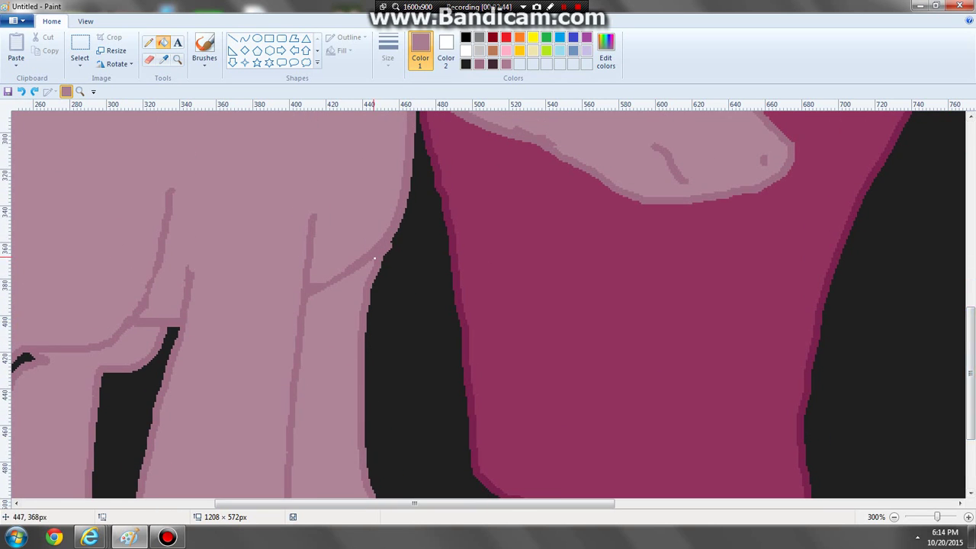
scroll(373, 258, "up", 4)
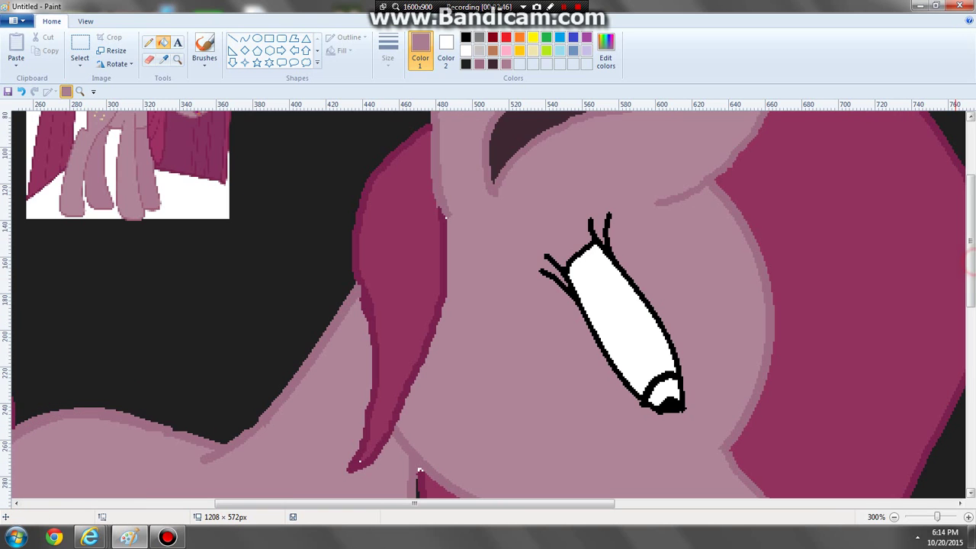
scroll(420, 471, "down", 5)
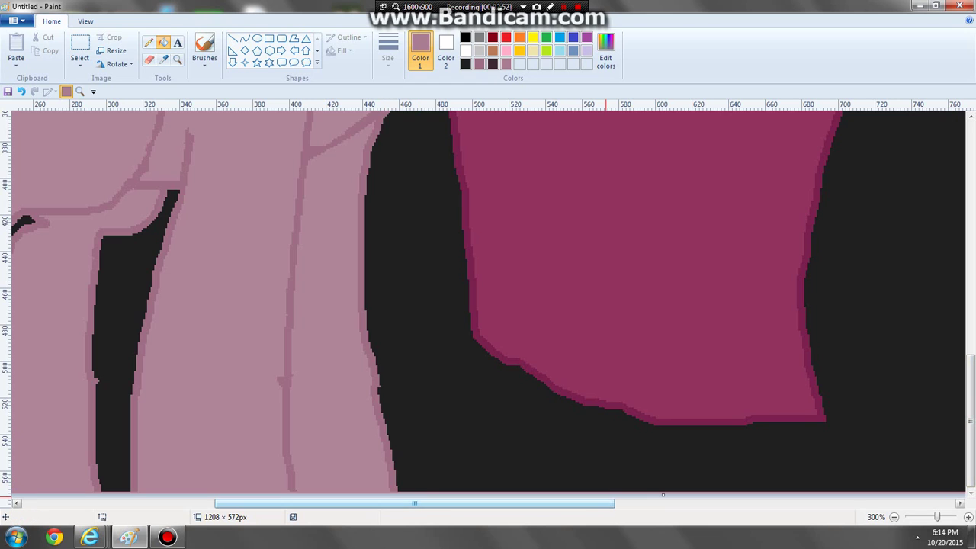
left_click_drag(663, 494, 663, 493)
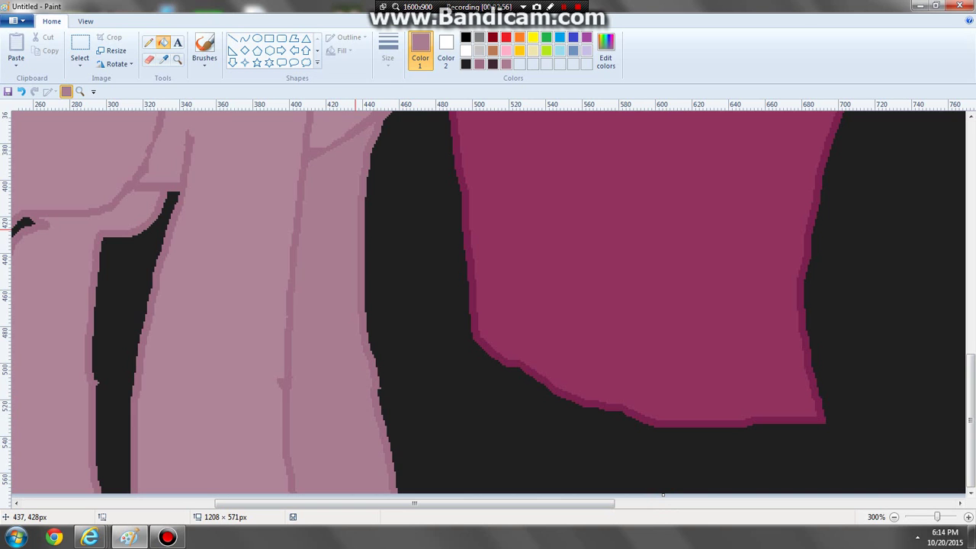
Step: Fill the large pony's inner ear with the slightly darker coat shade
left_click_drag(602, 503, 511, 503)
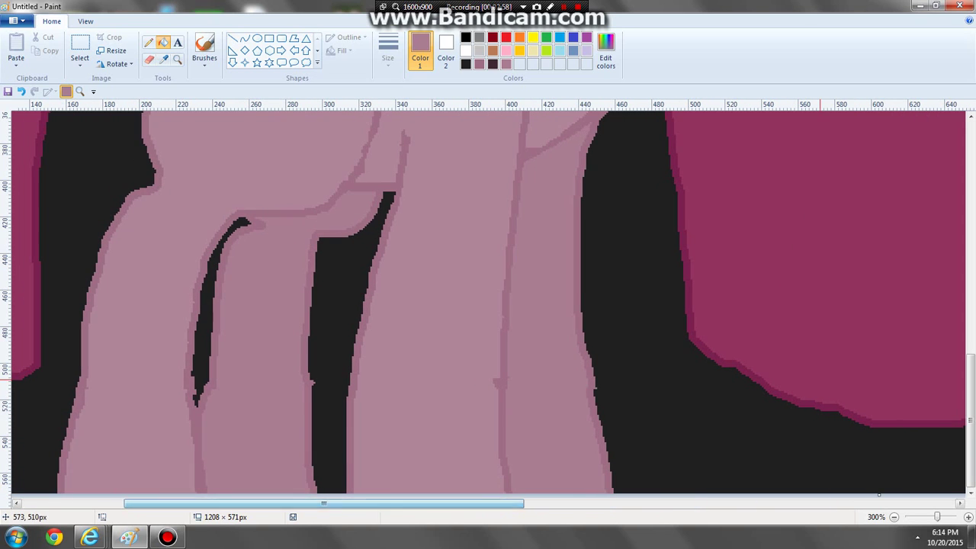
scroll(829, 388, "up", 10)
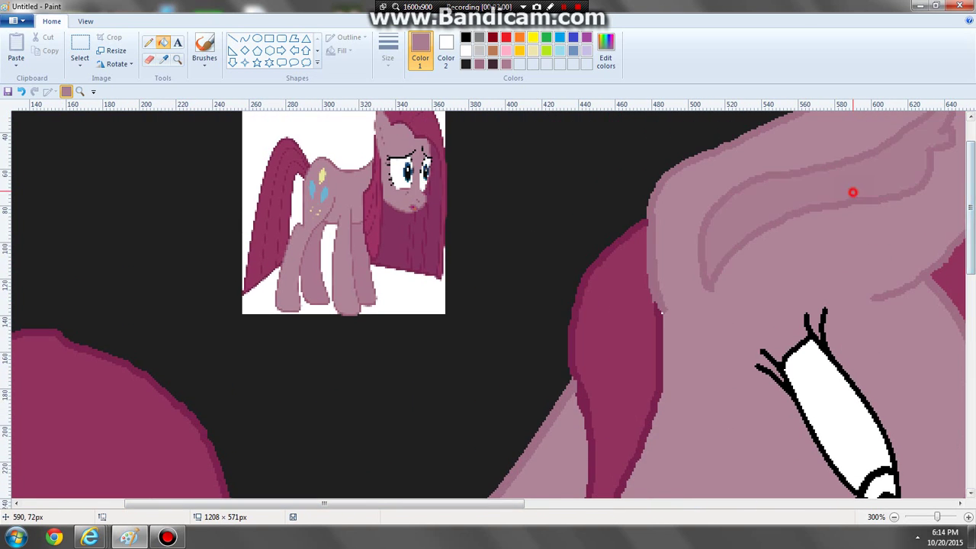
Step: Sample the dark magenta mane outline and fill the leftover white specks around the mane lock, undoing the fill that covers the whole lock
scroll(853, 192, "down", 3)
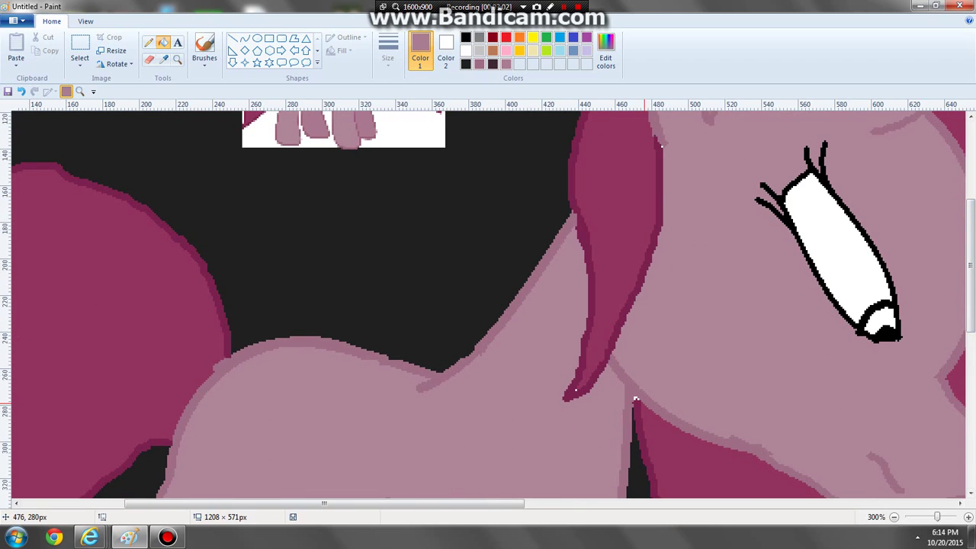
left_click(163, 59)
left_click(636, 414)
left_click(575, 389)
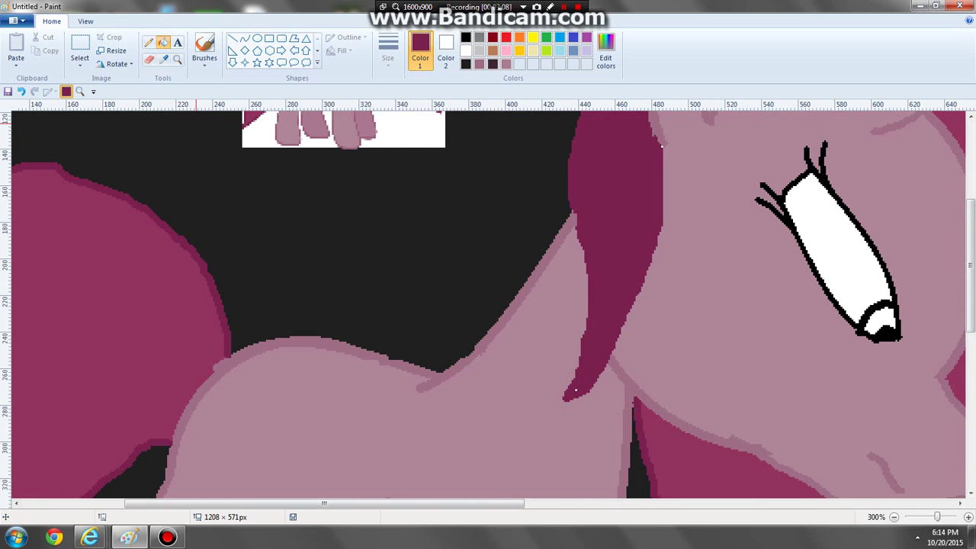
left_click(20, 91)
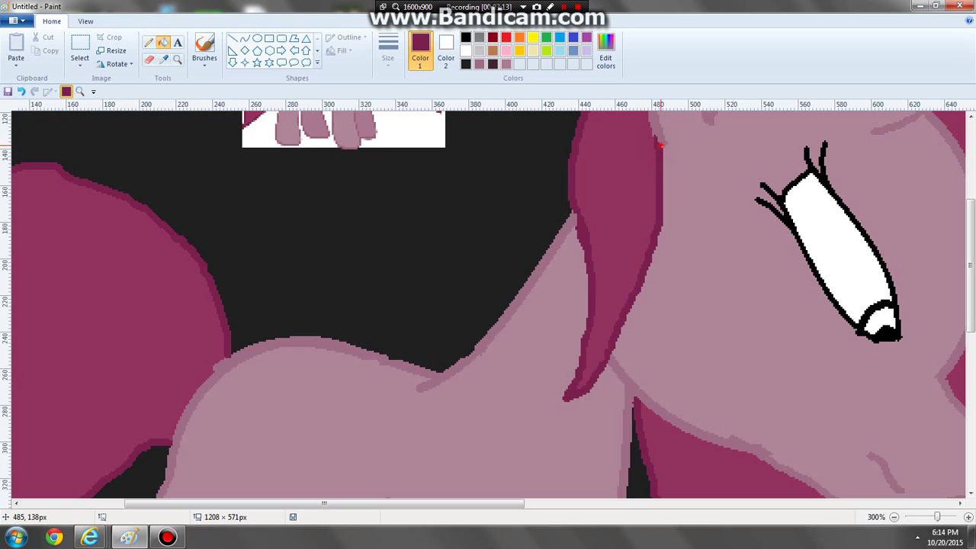
scroll(830, 229, "up", 4)
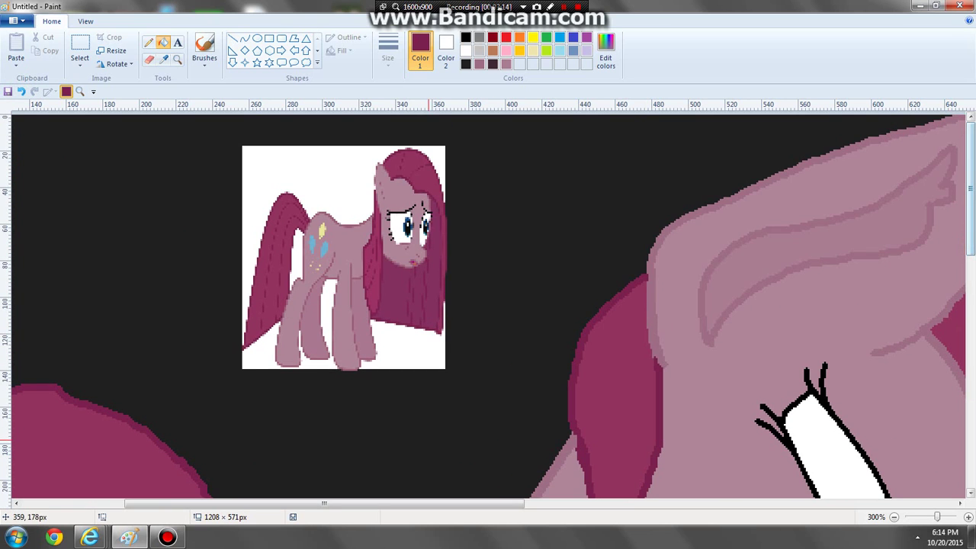
left_click_drag(293, 503, 516, 504)
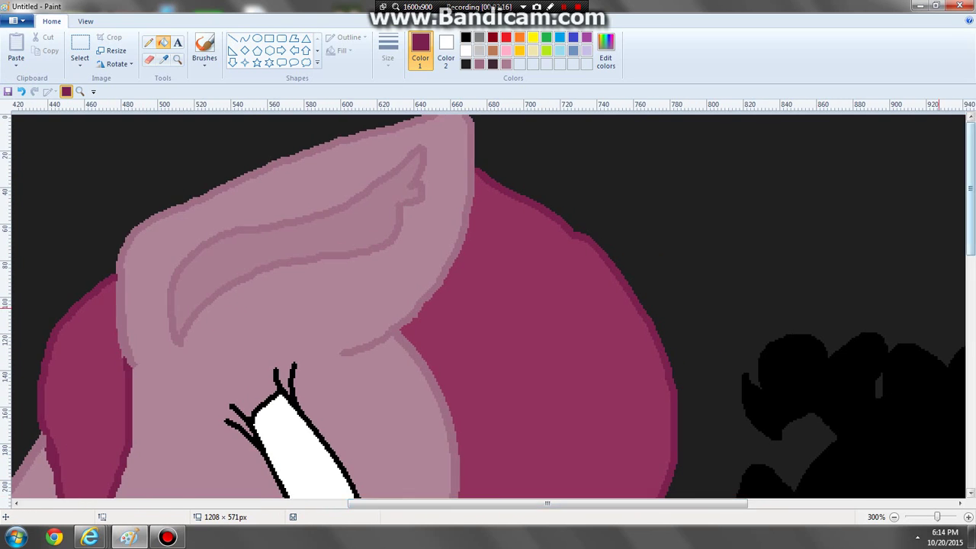
Step: Sample the dark blue iris colour from the eye of the reference picture as the drawing colour
left_click_drag(970, 214, 970, 358)
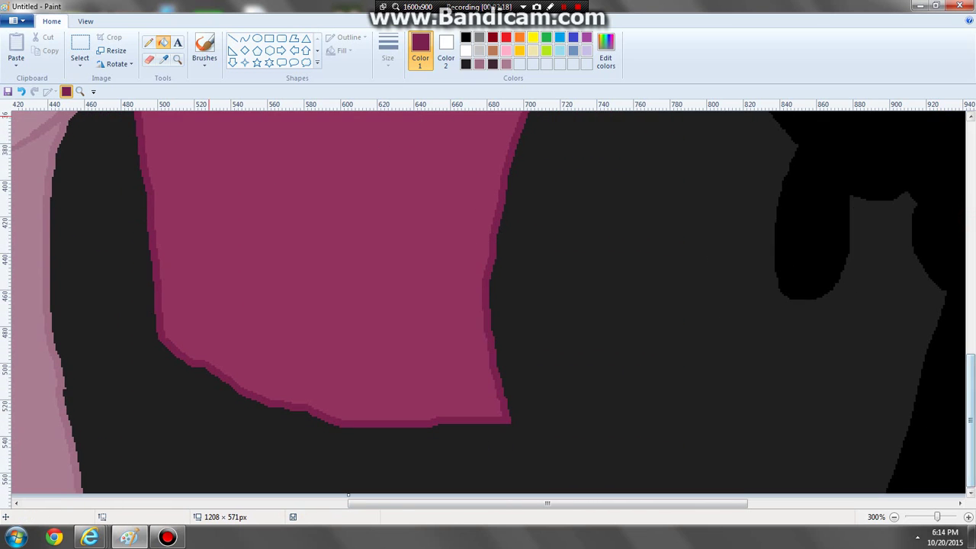
left_click(178, 59)
right_click(183, 168)
right_click(189, 168)
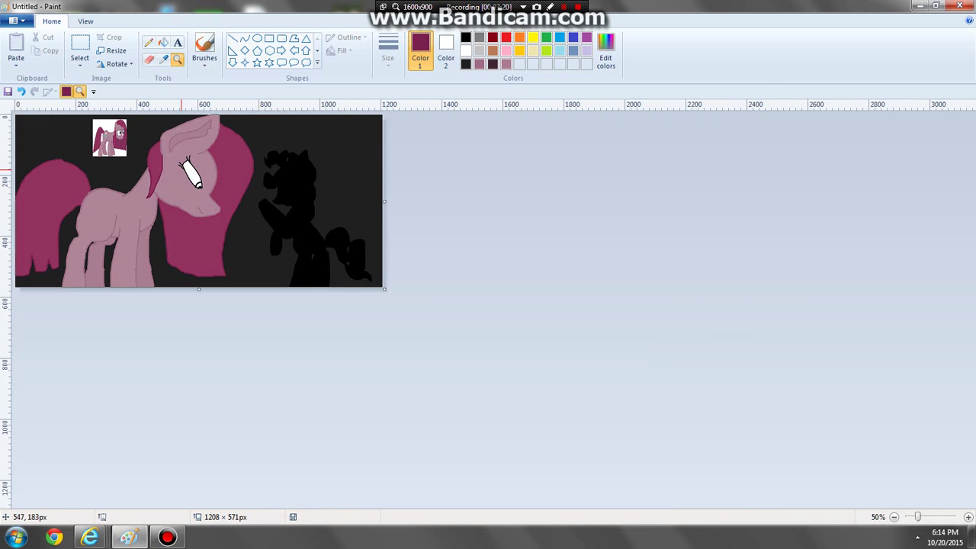
left_click(203, 218)
left_click(116, 128)
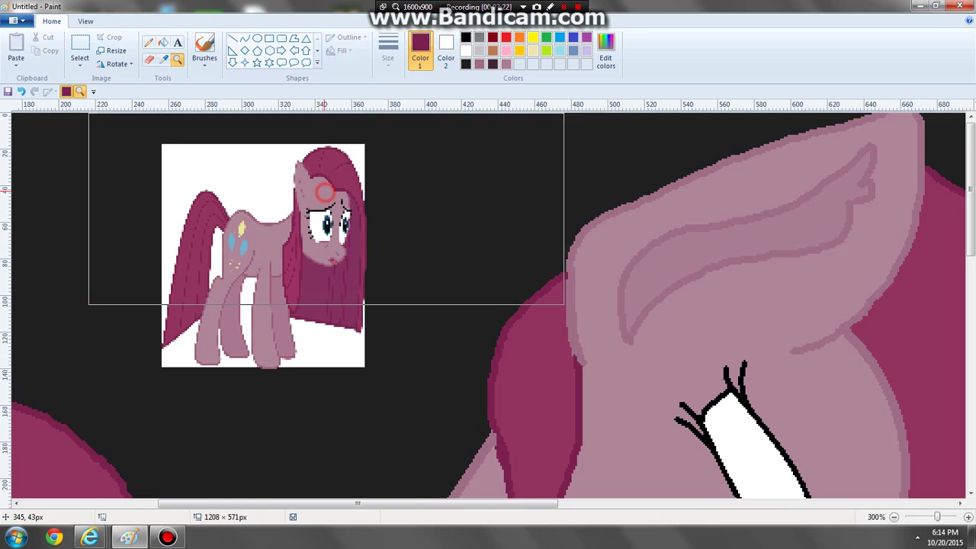
left_click(165, 59)
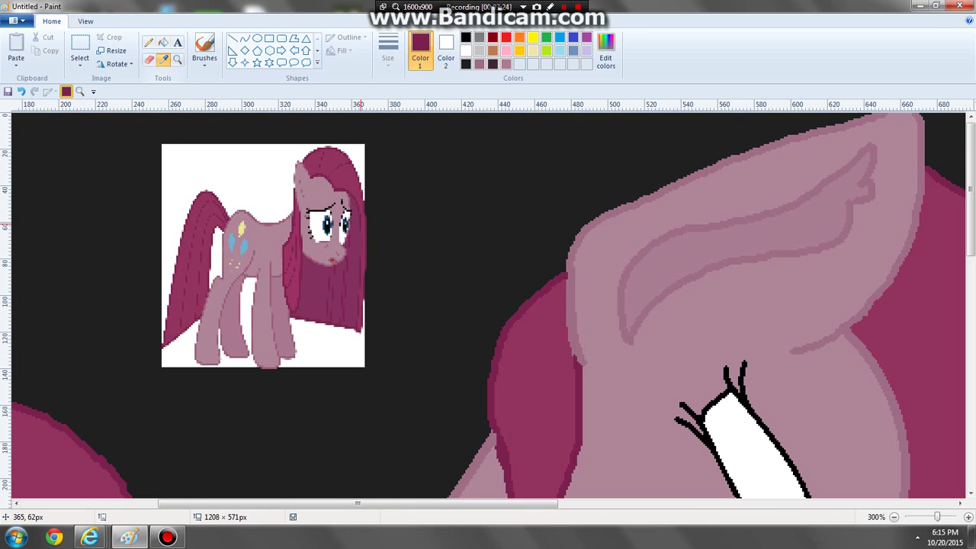
left_click(326, 217)
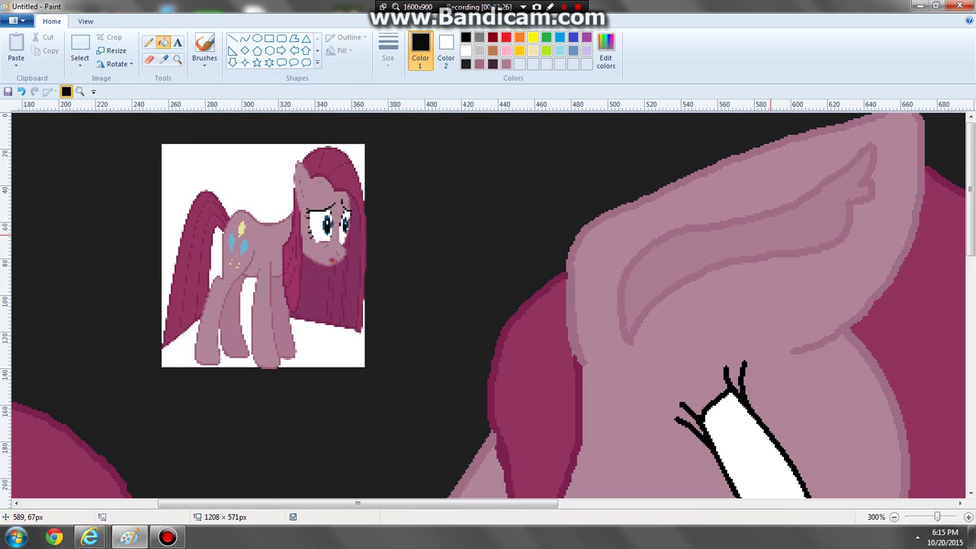
left_click(164, 59)
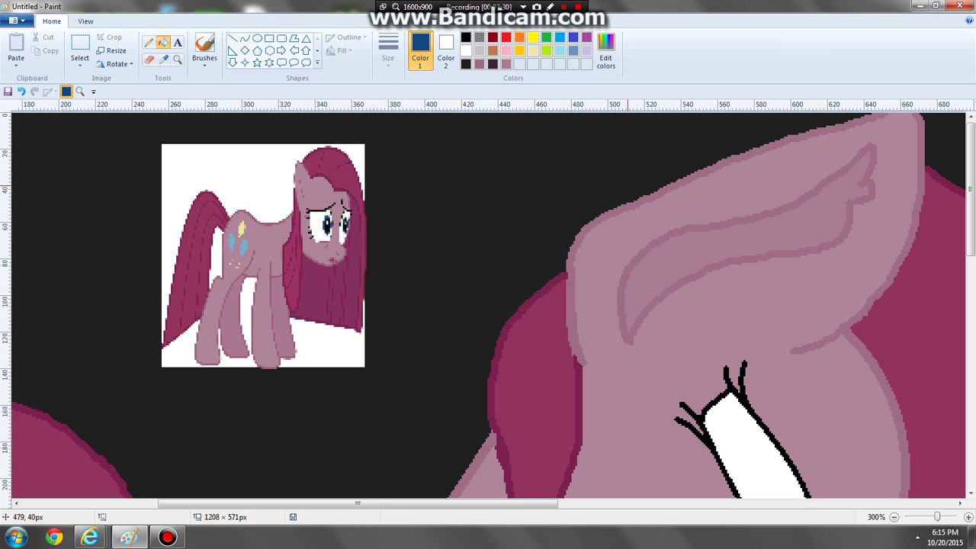
Step: Paint the darkest part of the large pony's iris with the sampled dark blue using the Pencil
scroll(628, 189, "down", 3)
left_click(177, 61)
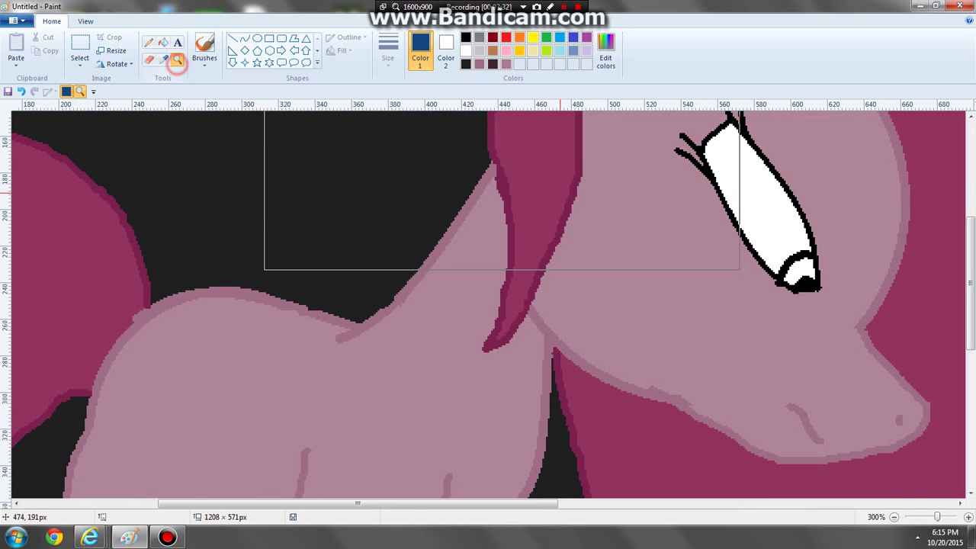
left_click(565, 197)
left_click(148, 42)
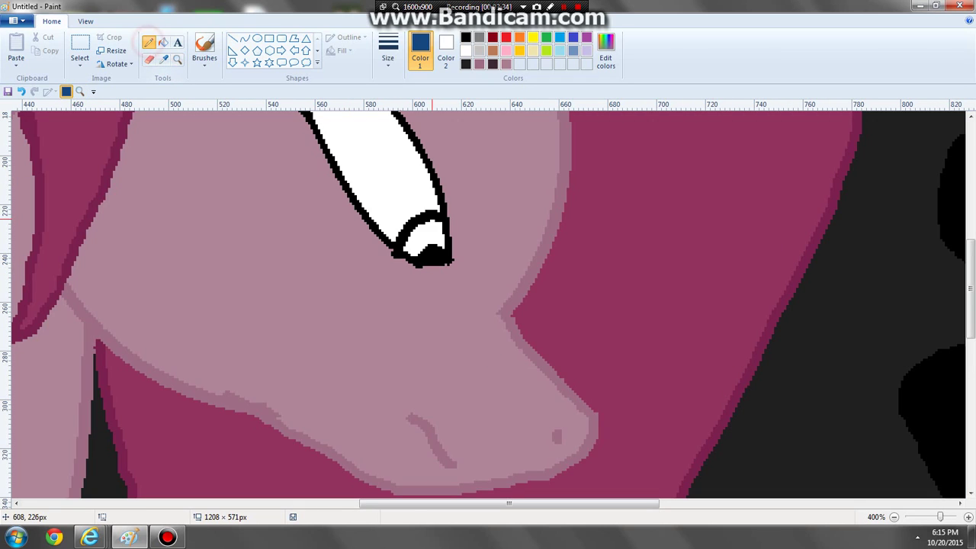
mouse_move(435, 220)
left_mouse_down()
mouse_move(449, 247)
mouse_move(439, 225)
left_mouse_up()
Step: Mix a lighter blue and paint the middle band of the large pony's iris with it
left_click(606, 53)
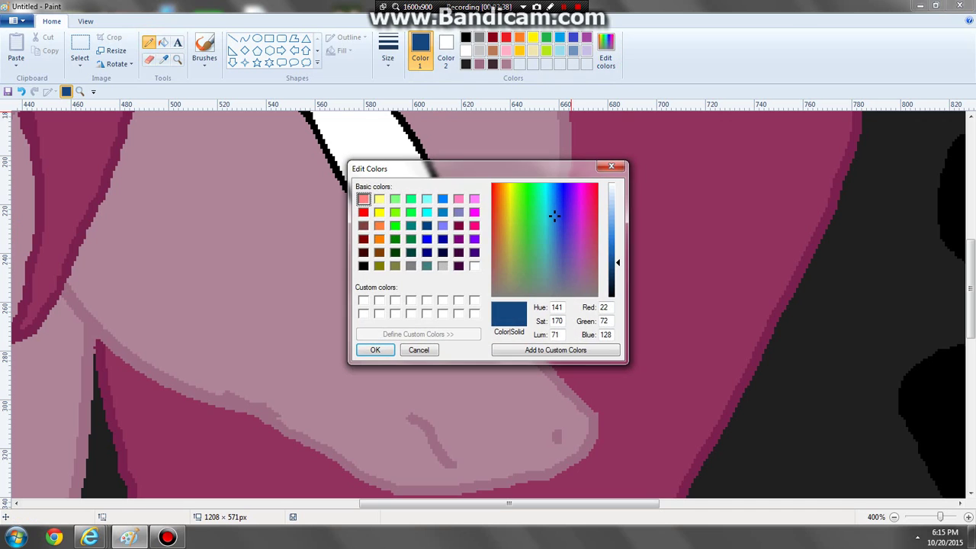
left_click(616, 256)
left_click(374, 349)
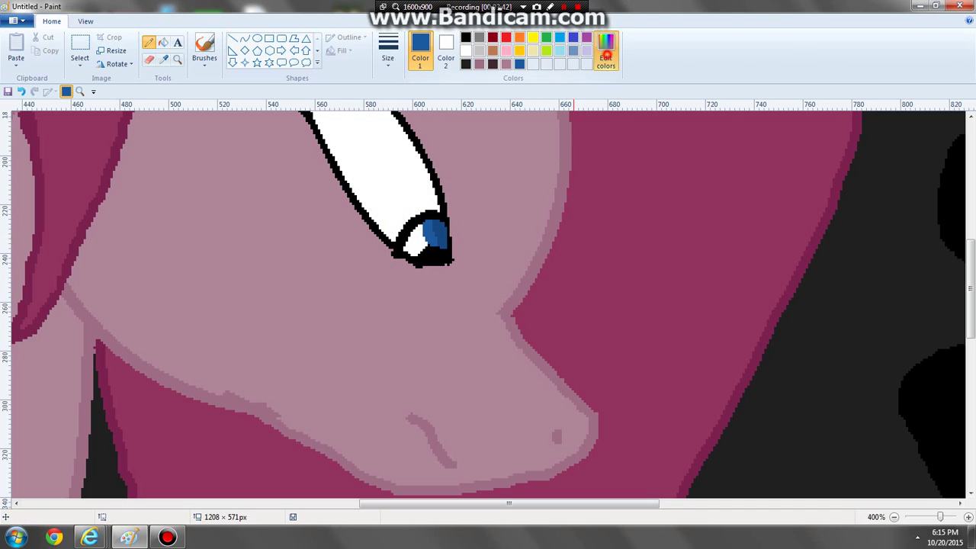
left_click(606, 53)
left_click(616, 246)
left_click(375, 350)
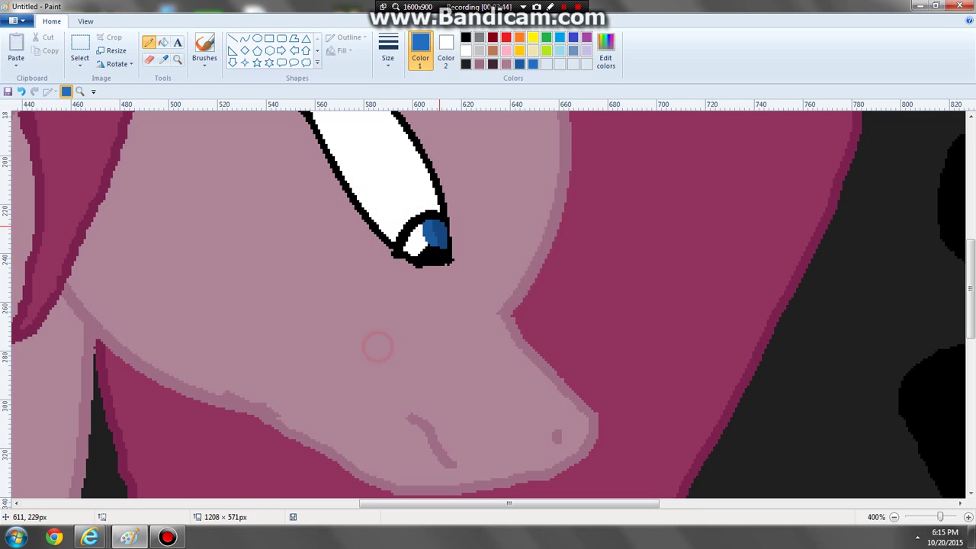
left_click_drag(421, 232, 428, 246)
Step: Mix a brighter blue of RGB 44, 126, 218 and paint the remaining white part of the iris
left_click(606, 53)
left_click(616, 239)
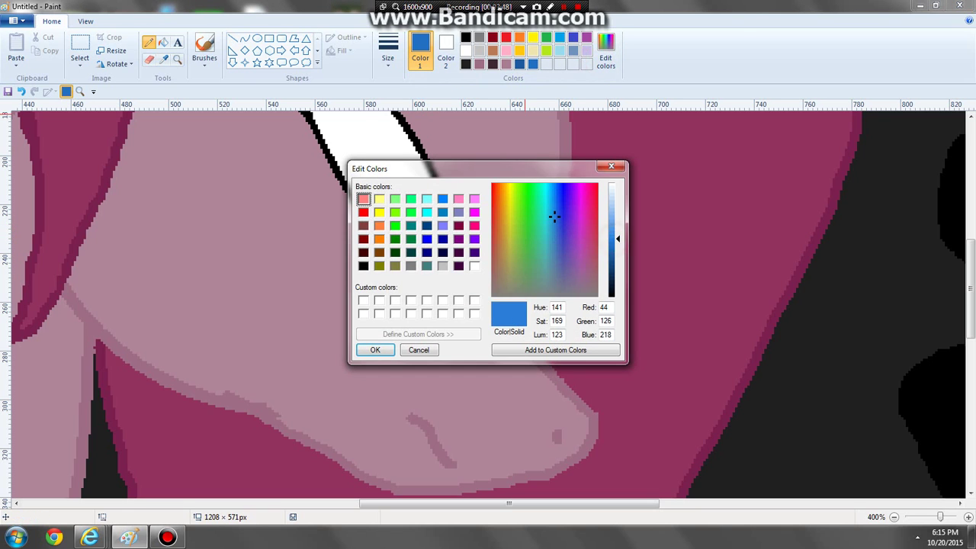
left_click(376, 349)
mouse_move(403, 232)
left_mouse_down()
mouse_move(419, 253)
mouse_move(417, 241)
left_mouse_up()
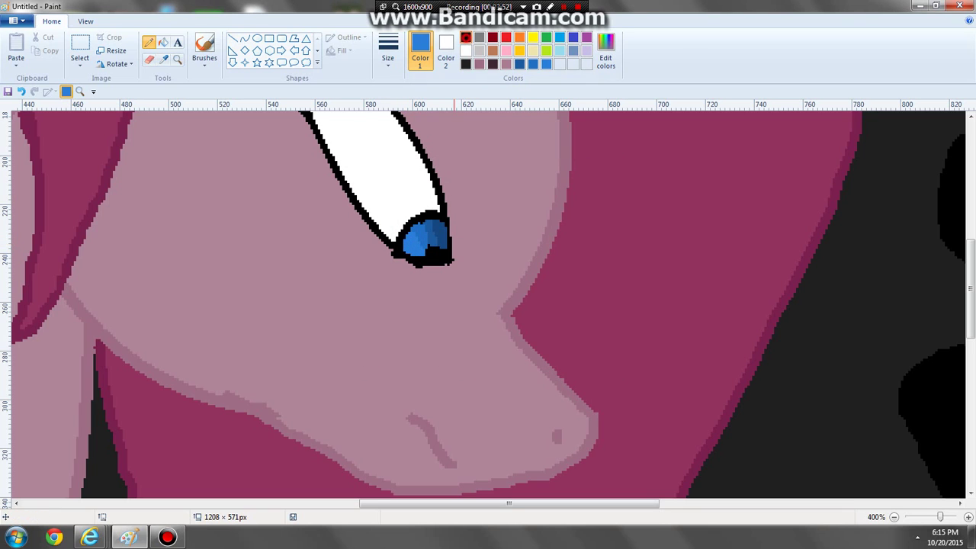
Step: Thicken the iris outline and pupil edge in black, and add two small white highlights to the eye
left_click(466, 38)
mouse_move(425, 258)
left_mouse_down()
mouse_move(397, 247)
mouse_move(447, 255)
mouse_move(445, 213)
left_mouse_up()
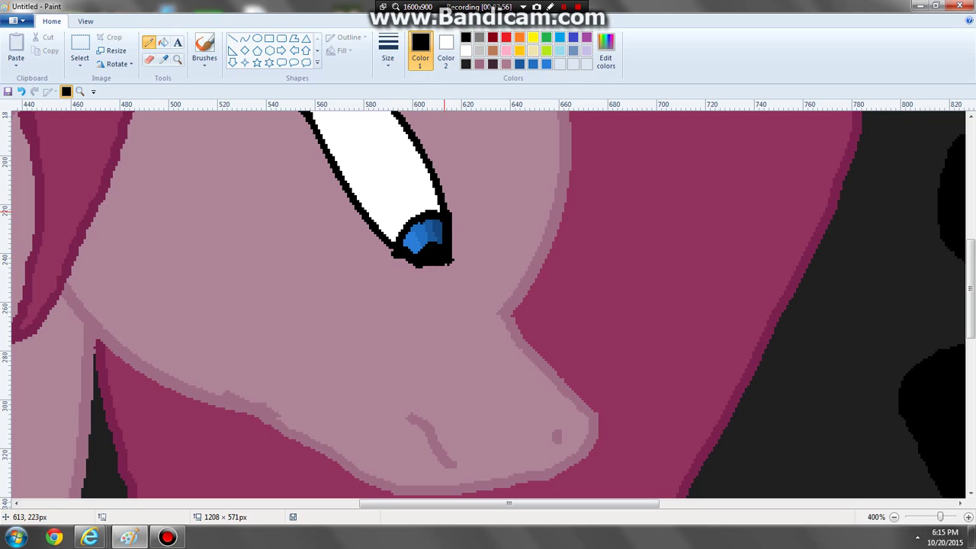
left_click(437, 245)
left_click(466, 50)
left_click(414, 243)
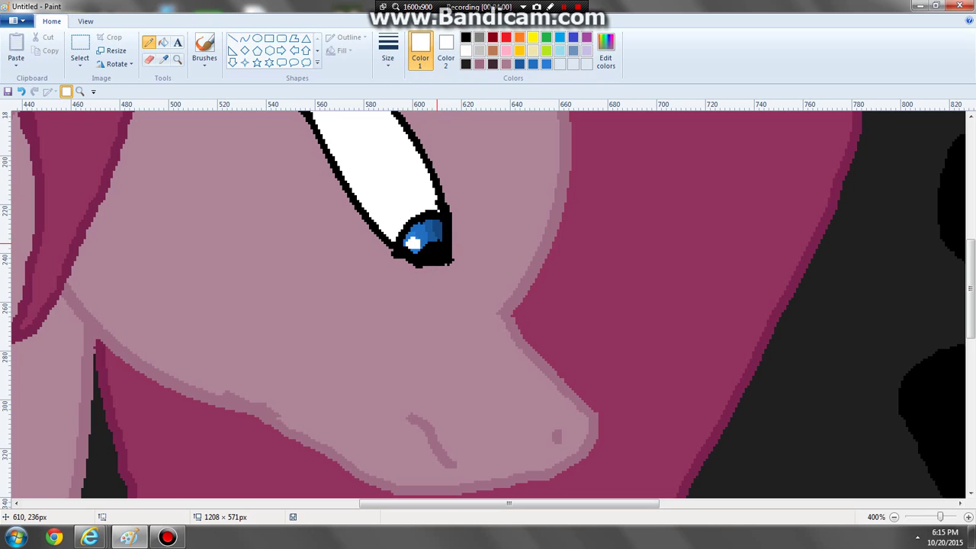
left_click(436, 246)
Step: Sample the light blue of the reference pony's flank mark, and draw and fill two balloons on the large pony's flank
left_click(176, 59)
right_click(190, 137)
right_click(190, 141)
left_click(190, 139)
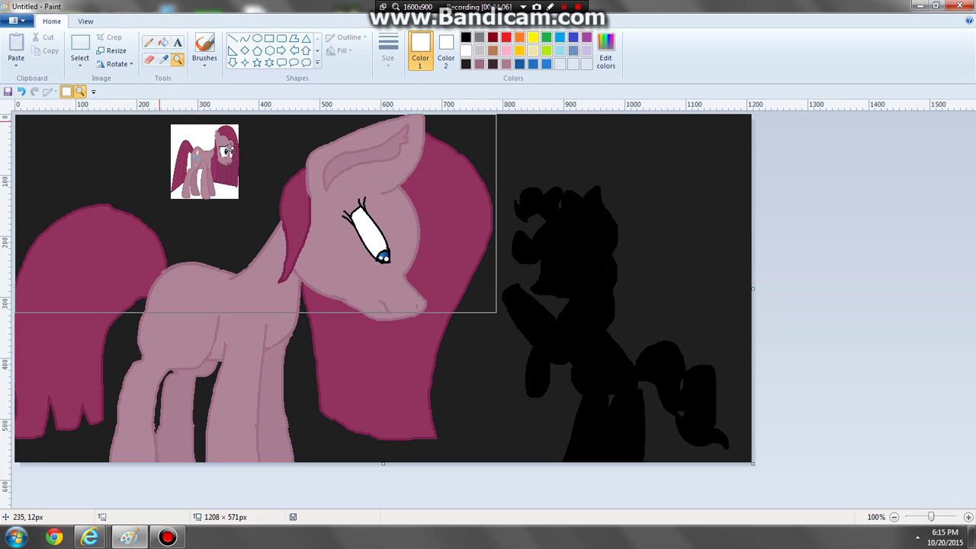
left_click(163, 59)
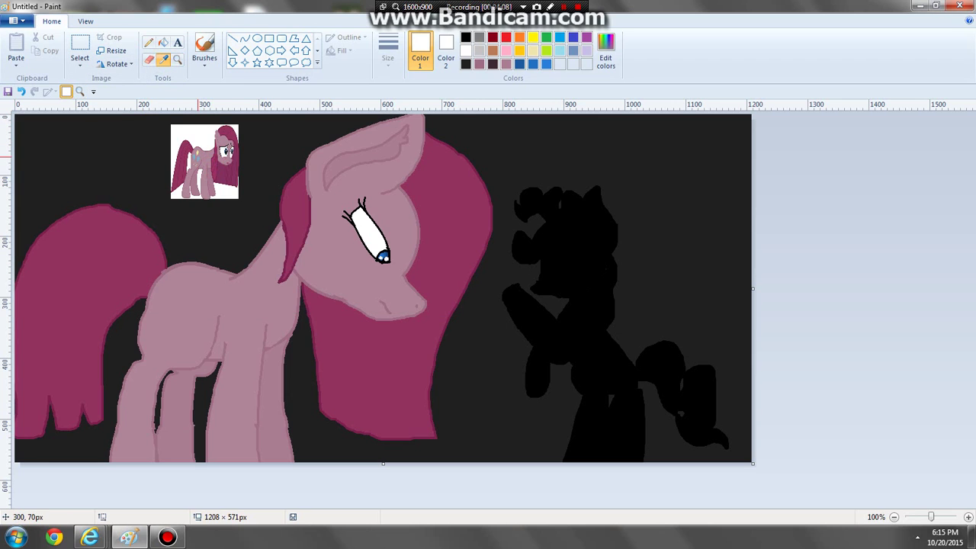
left_click(200, 159)
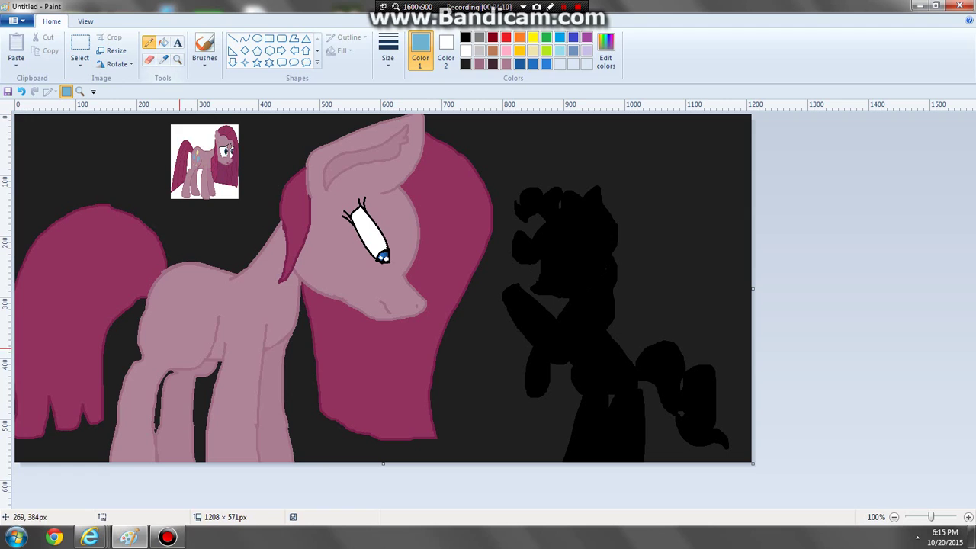
left_click_drag(185, 339, 195, 325)
mouse_move(157, 337)
left_mouse_down()
mouse_move(165, 320)
mouse_move(153, 338)
left_mouse_up()
left_click_drag(183, 335, 182, 345)
left_click(163, 42)
left_click(191, 334)
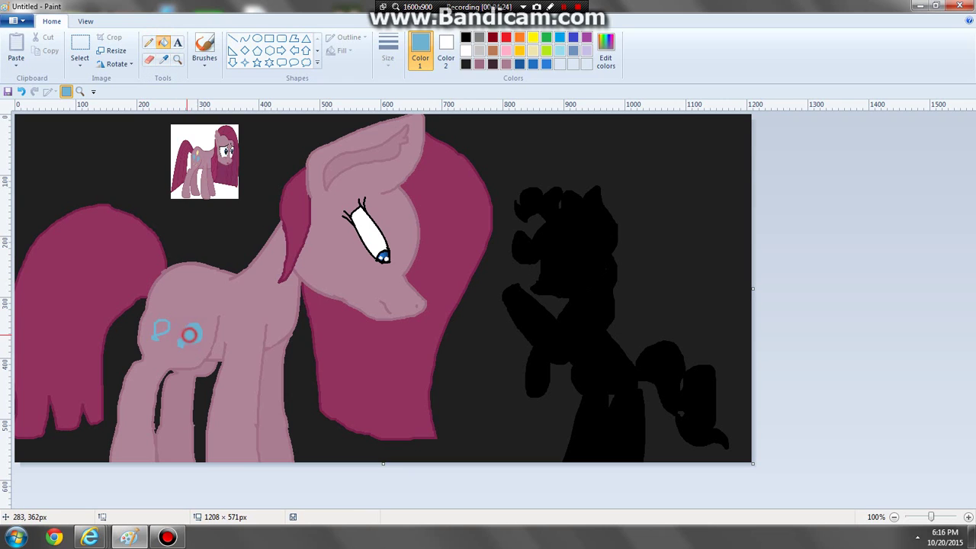
left_click(166, 329)
Step: Sample the reference mark's pale yellow, and draw and fill a third balloon above the two blue ones
left_click(164, 59)
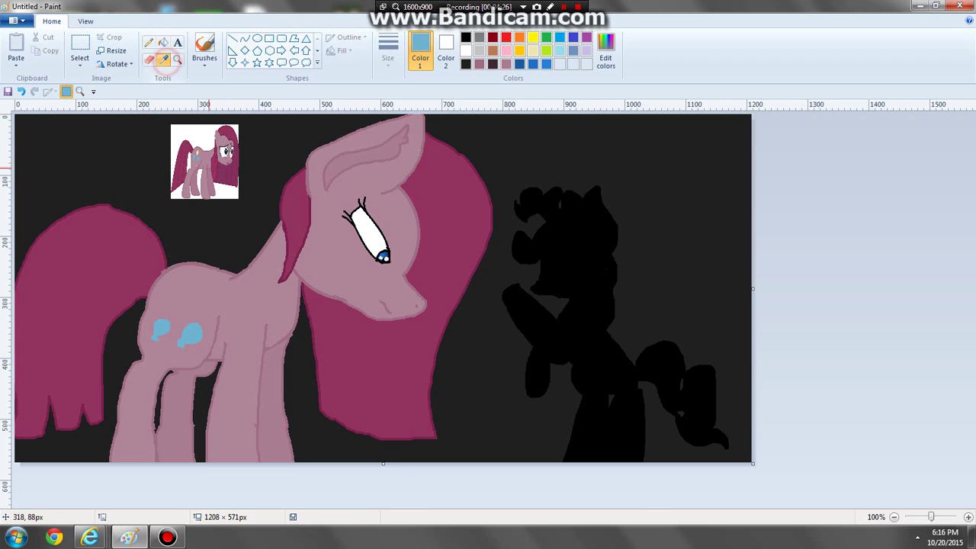
left_click(181, 156)
left_click(149, 42)
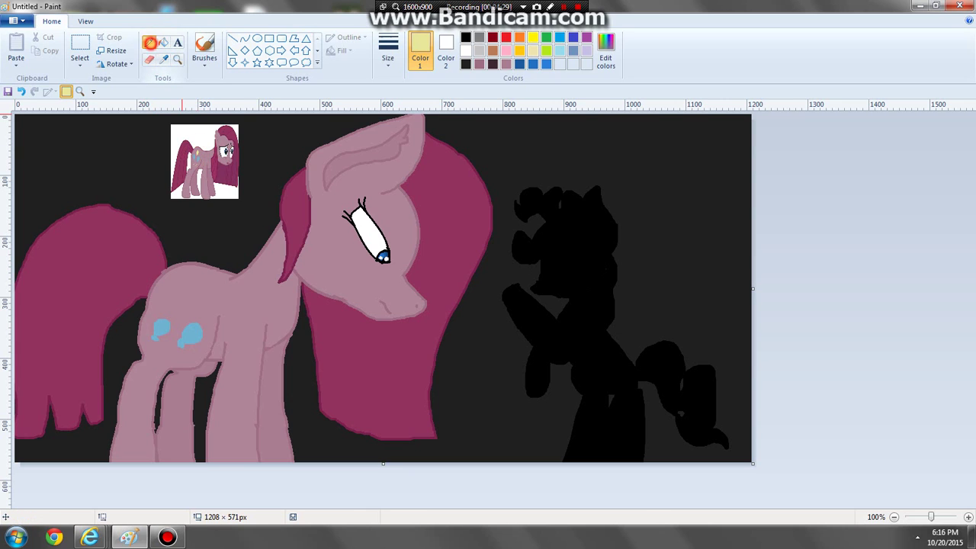
left_click_drag(179, 322, 174, 305)
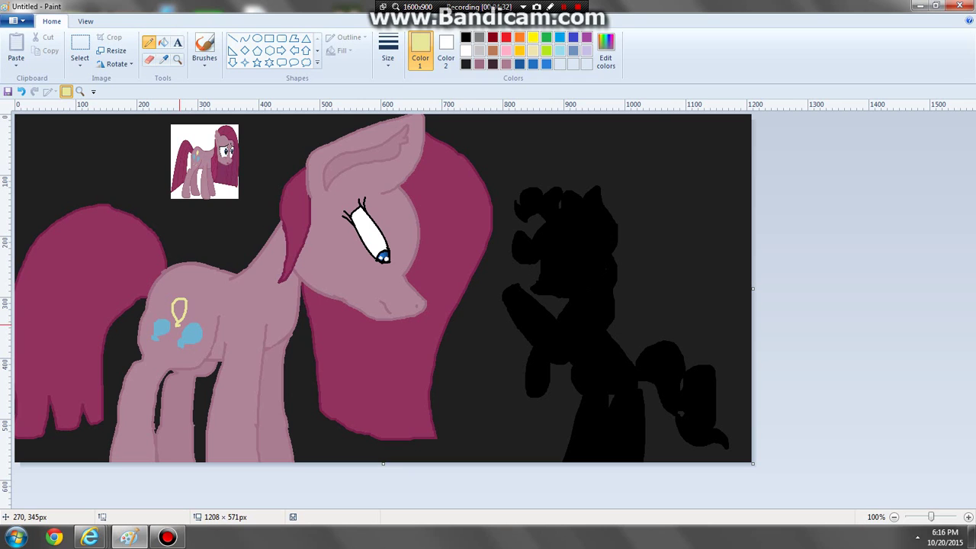
left_click(163, 42)
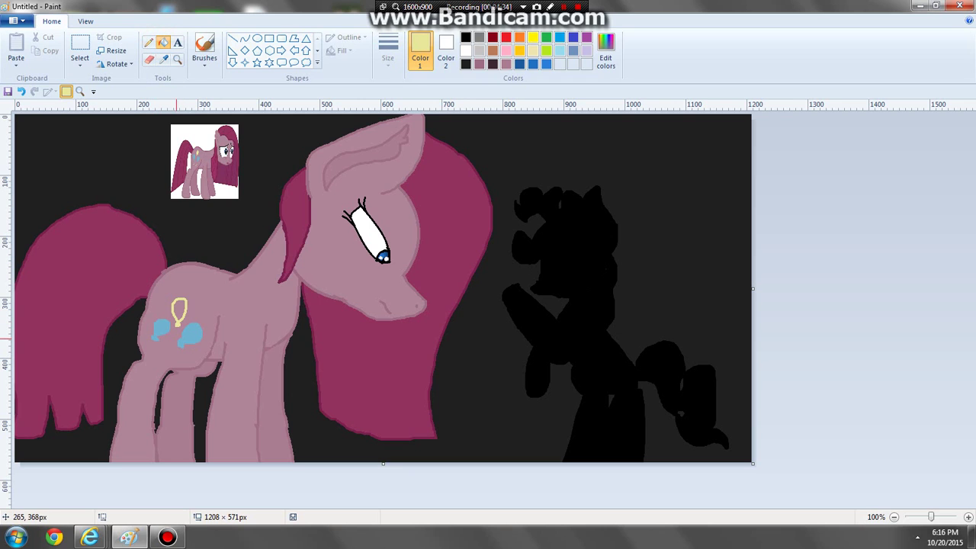
left_click(180, 313)
Step: Draw curly pale yellow strings under both blue balloons with a thinner Pencil line
left_click(149, 42)
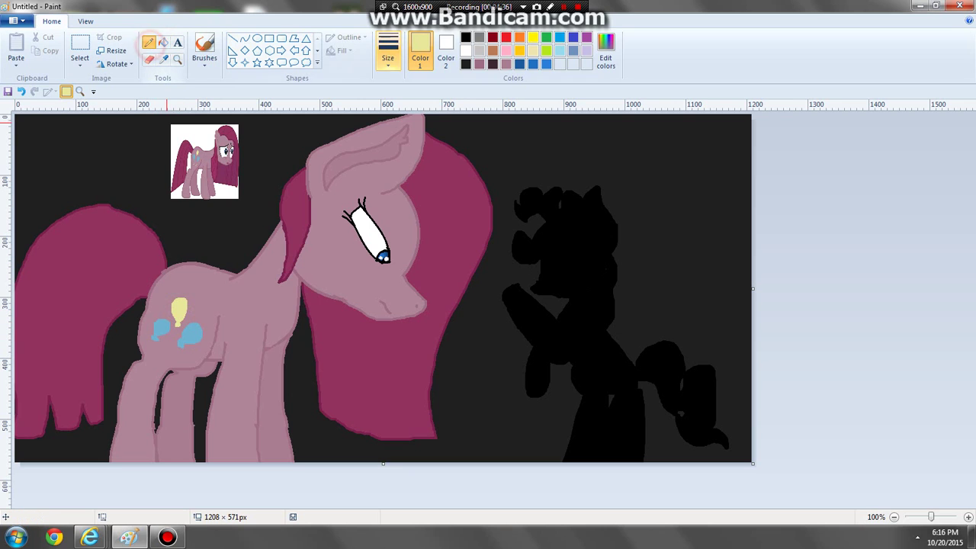
left_click(388, 47)
left_click(417, 106)
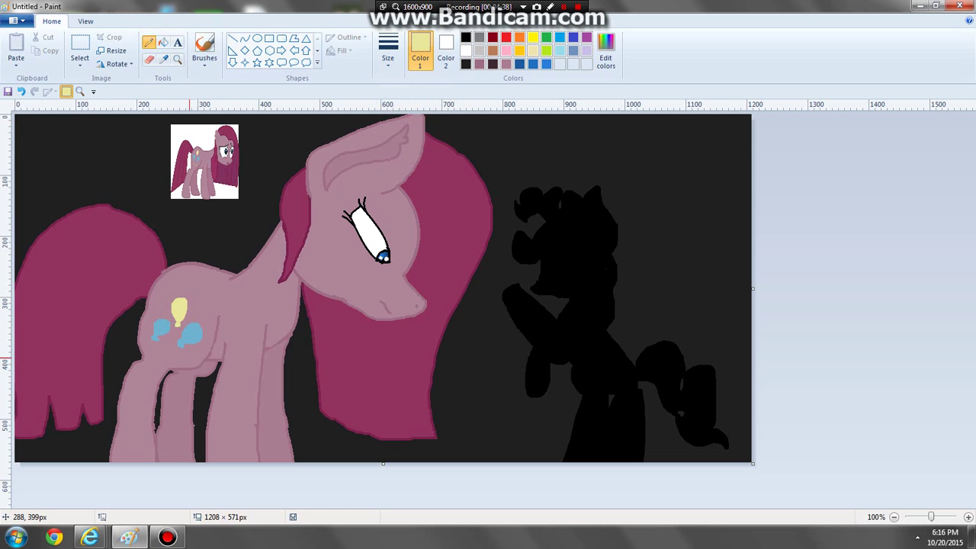
mouse_move(180, 345)
left_mouse_down()
mouse_move(171, 360)
mouse_move(151, 351)
left_mouse_up()
Step: Sample the blue of the balloons and draw a curly string under the yellow balloon
left_click(163, 59)
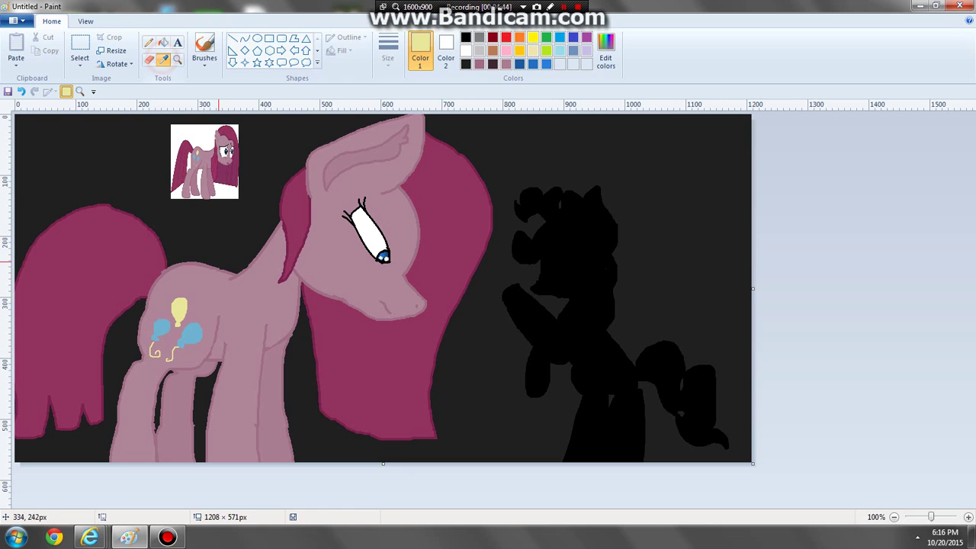
left_click(193, 333)
left_click(177, 326)
left_click_drag(178, 327, 172, 338)
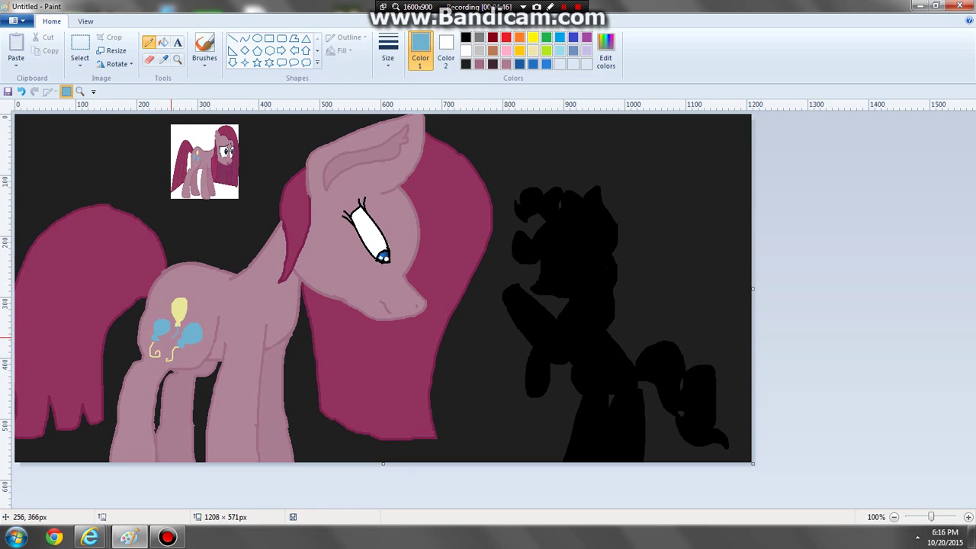
Step: Select the small reference picture together with a narrow margin around it and delete it
left_click(177, 58)
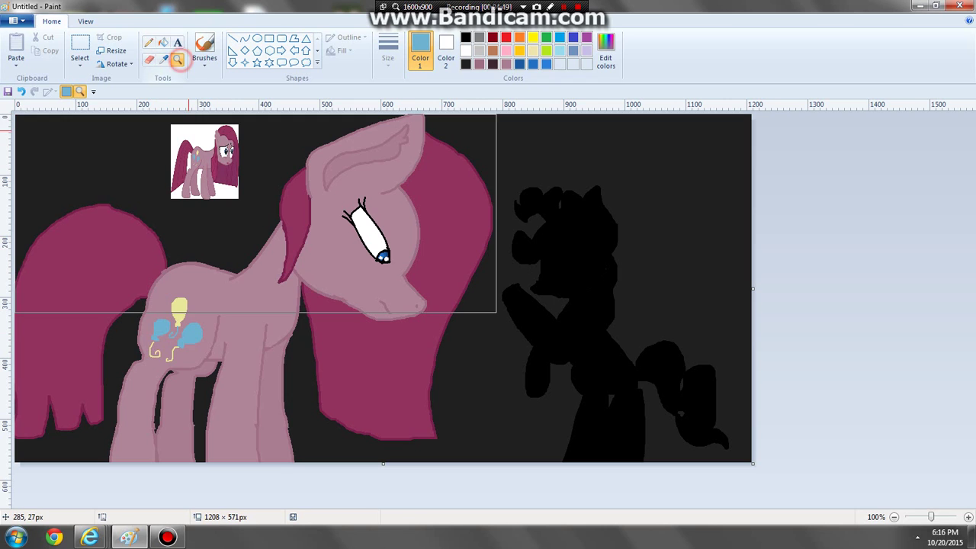
right_click(260, 213)
left_click(251, 214)
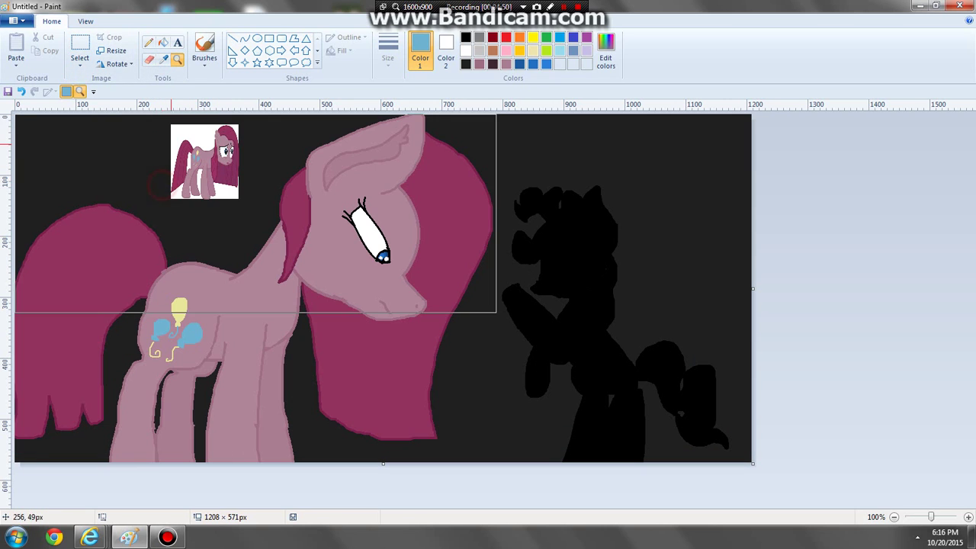
left_click(80, 48)
left_click_drag(166, 119, 245, 208)
right_click(213, 181)
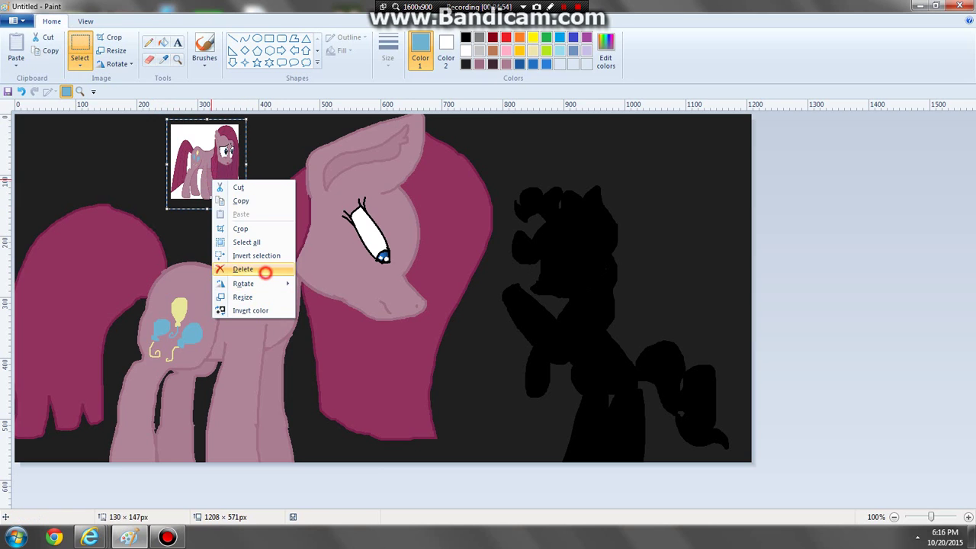
left_click(243, 269)
Step: Sample the dark grey background and fill the white rectangle above the large pony's back with it
left_click(163, 60)
left_click(126, 155)
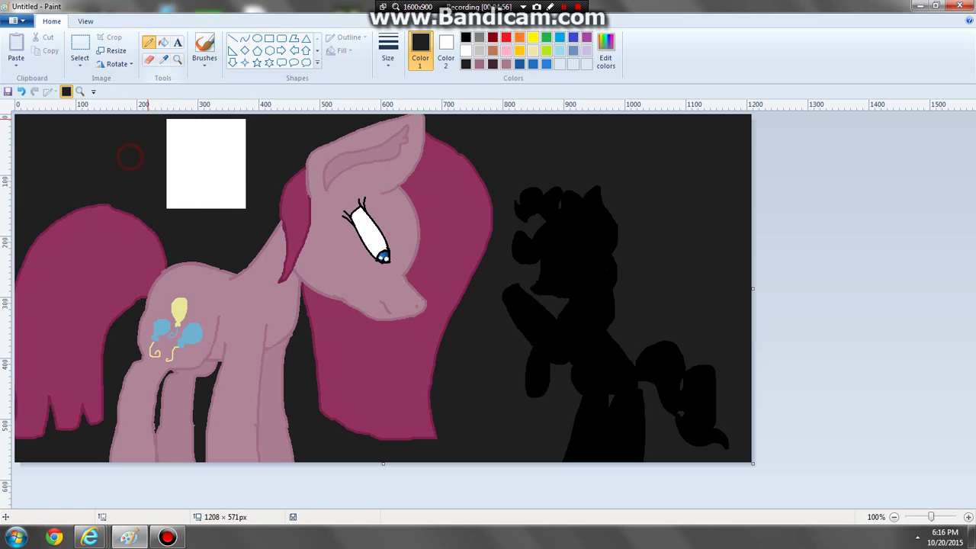
left_click(162, 42)
left_click(216, 190)
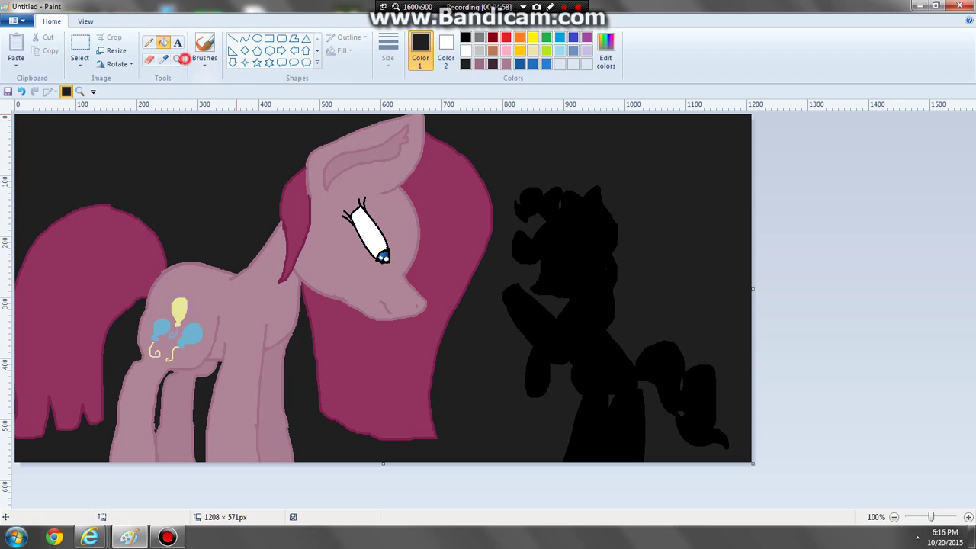
Step: View the whole drawing in full screen
left_click(176, 59)
right_click(246, 218)
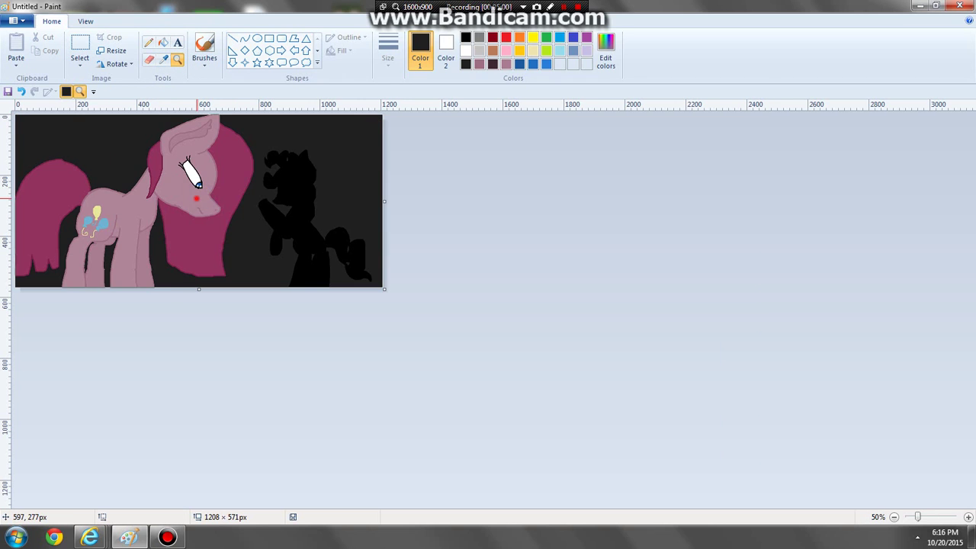
left_click(243, 220)
left_click(85, 21)
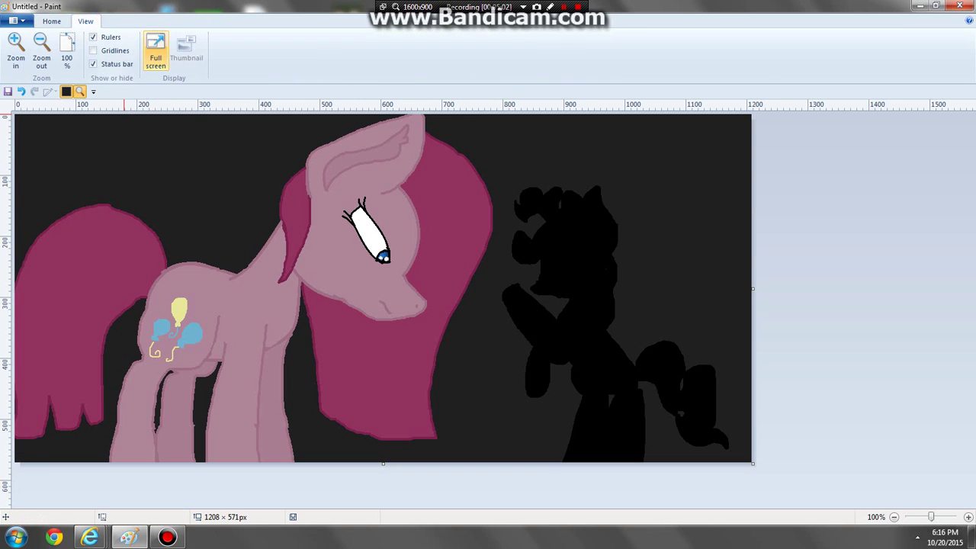
left_click(154, 54)
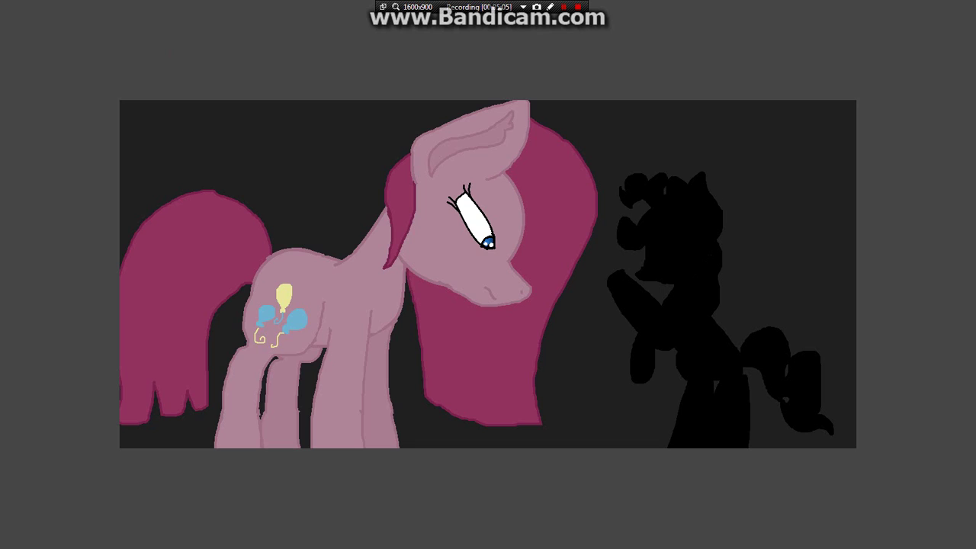